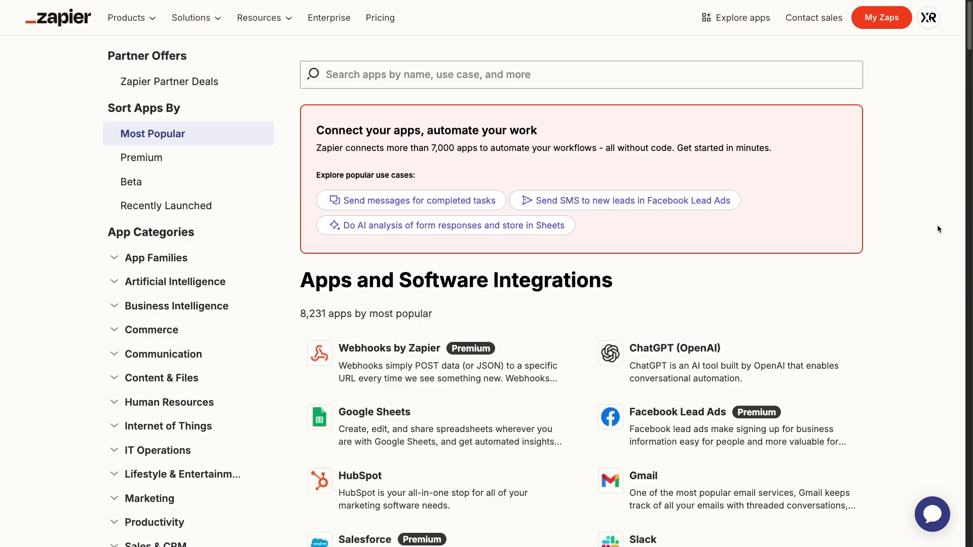
# - Scroll down the Zapier app directory past Google Sheets, HubSpot, Salesforce, Gmail and Slack
pyautogui.scroll(-6, 938, 224)
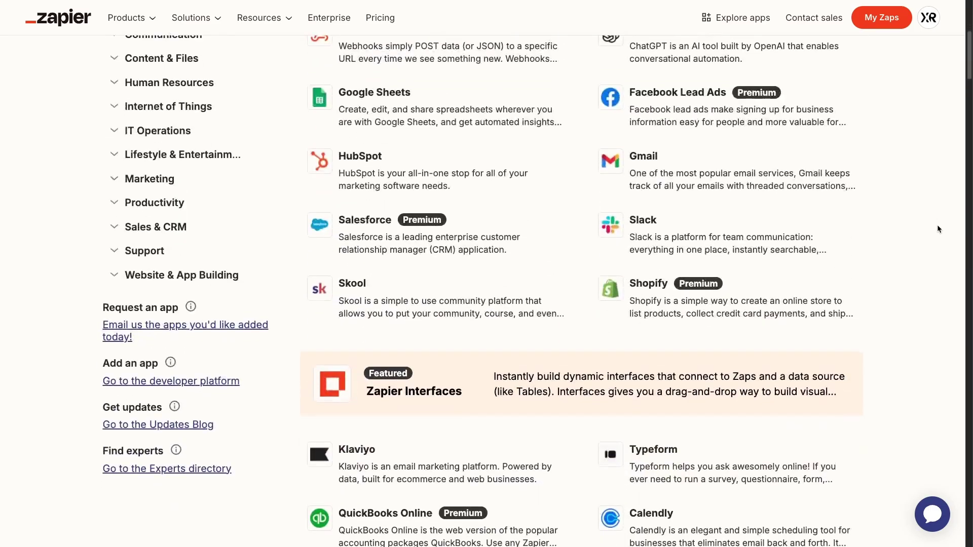
pyautogui.scroll(-12, 938, 230)
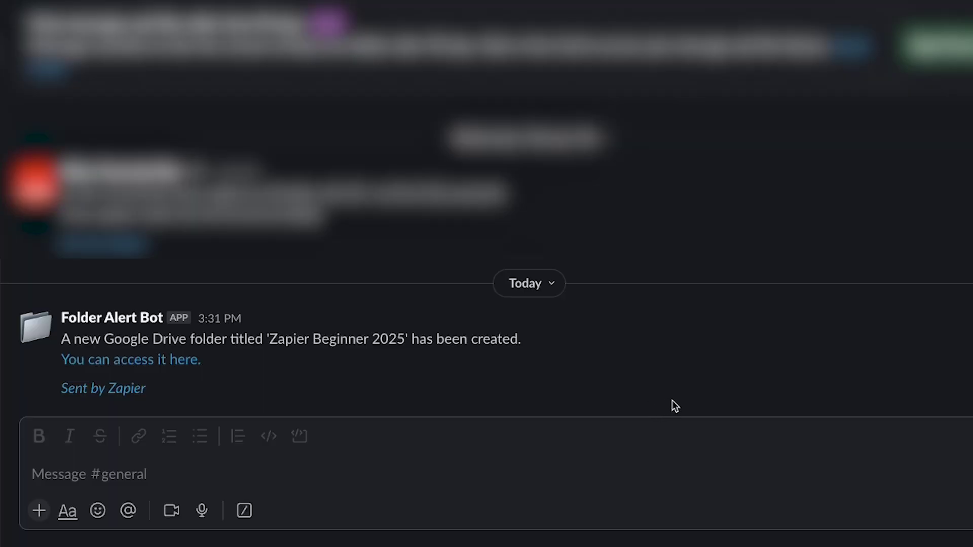
pyautogui.click(187, 365)
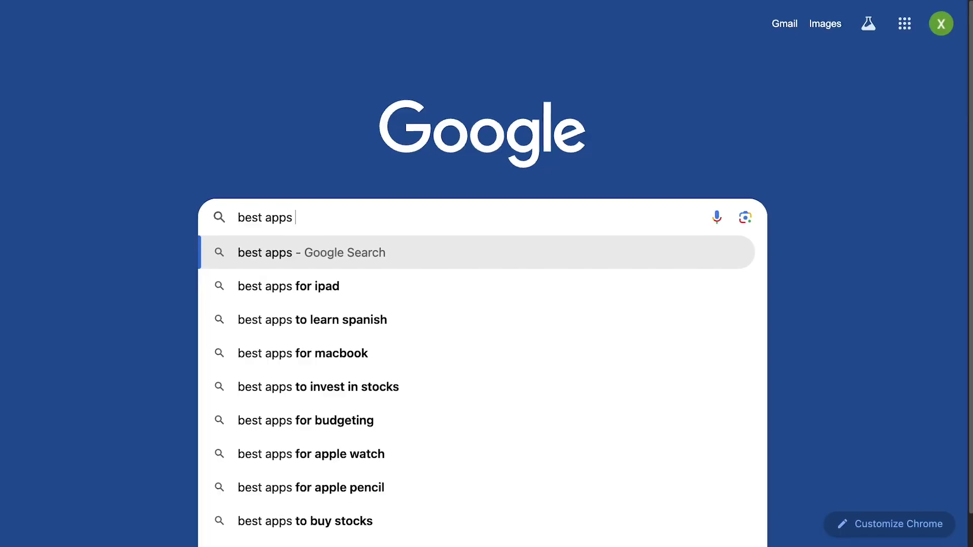
# - Complete the Google query so it reads 'best apps for project management'
pyautogui.write('for project managemen')
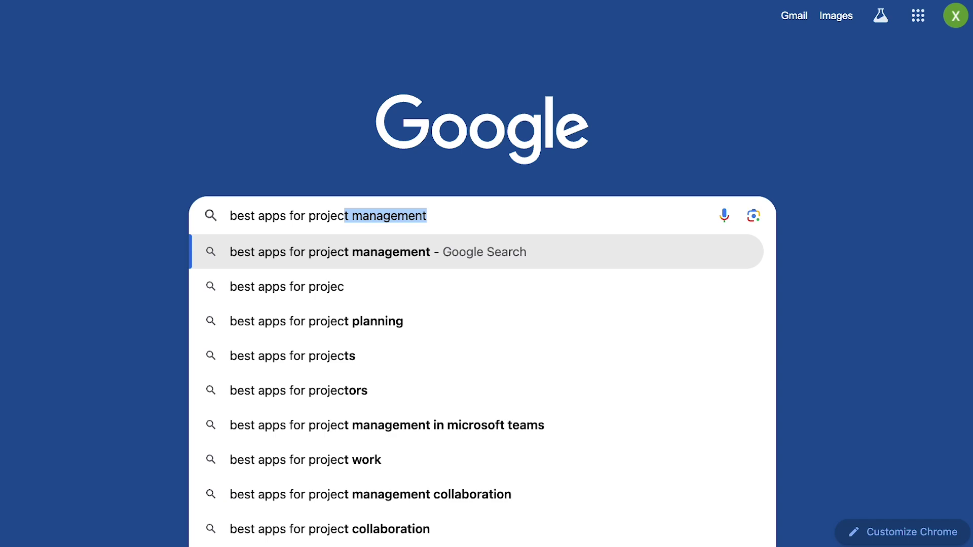
pyautogui.write('t')
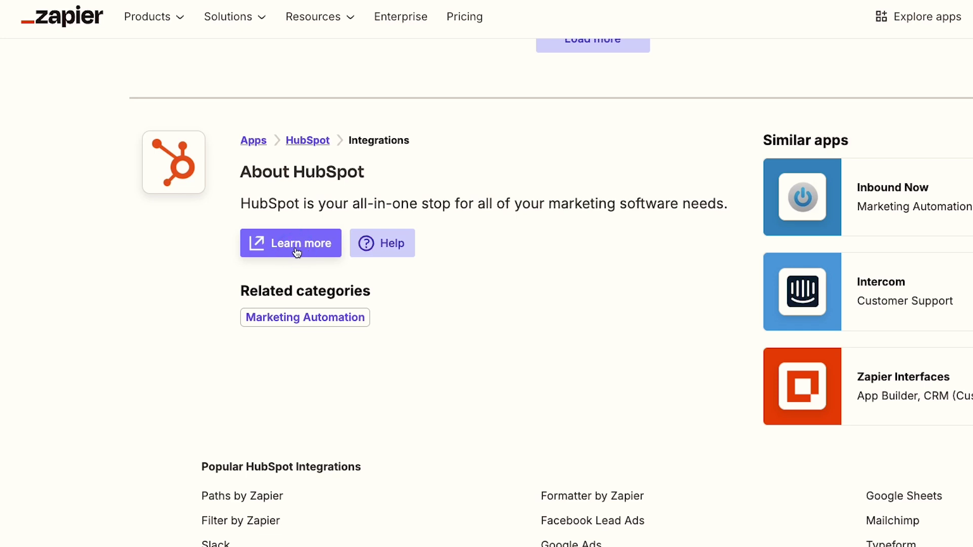
# - Follow the 'Learn more' link under About HubSpot to leave Zapier for the company's website
pyautogui.click(297, 252)
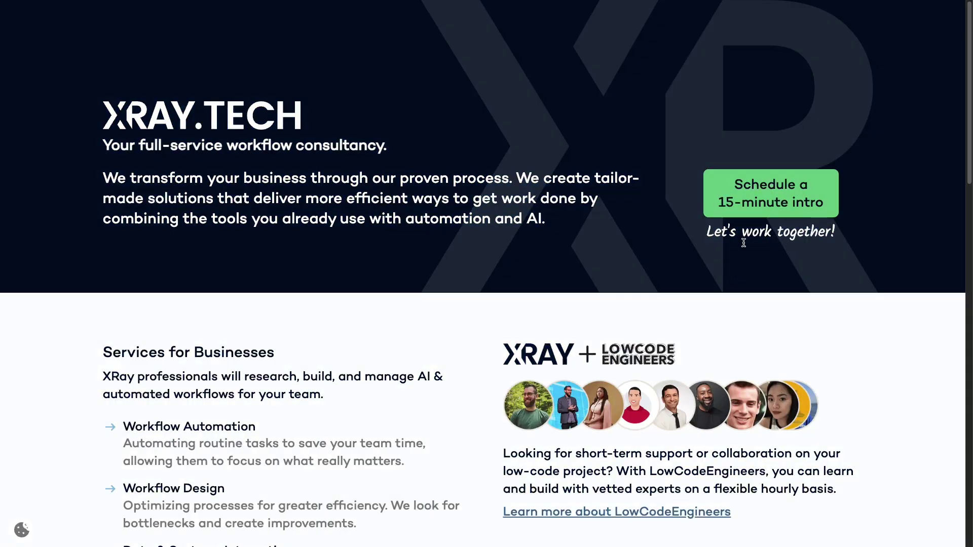
pyautogui.click(742, 219)
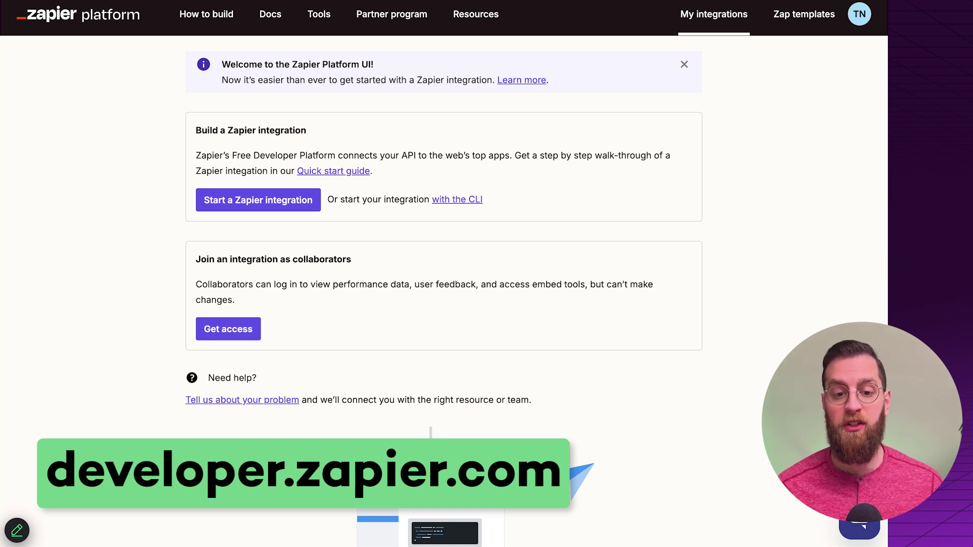
# - Start a new Zapier integration from the My integrations page
pyautogui.click(284, 199)
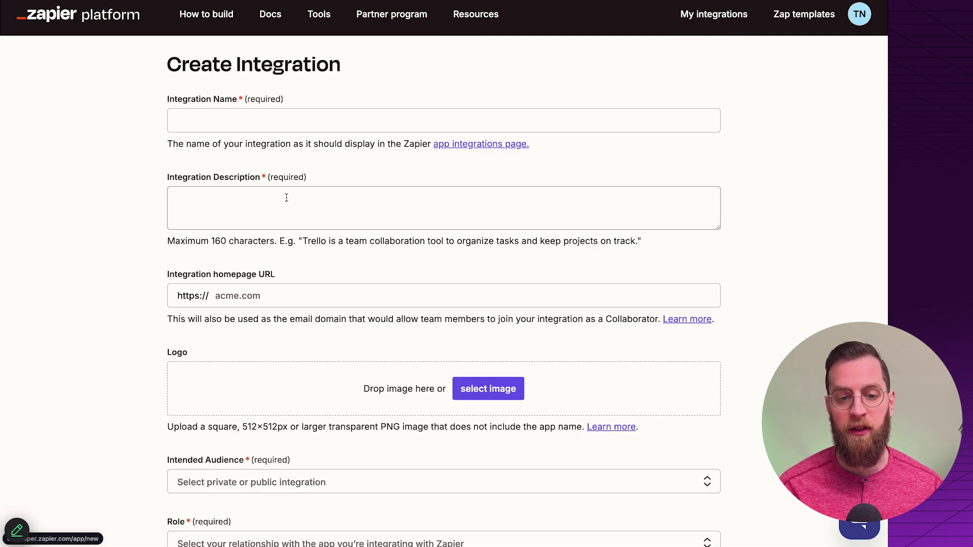
# - Enter name 'XRay', description 'Just an example' and homepage URL 'xray.tech'
pyautogui.click(277, 123)
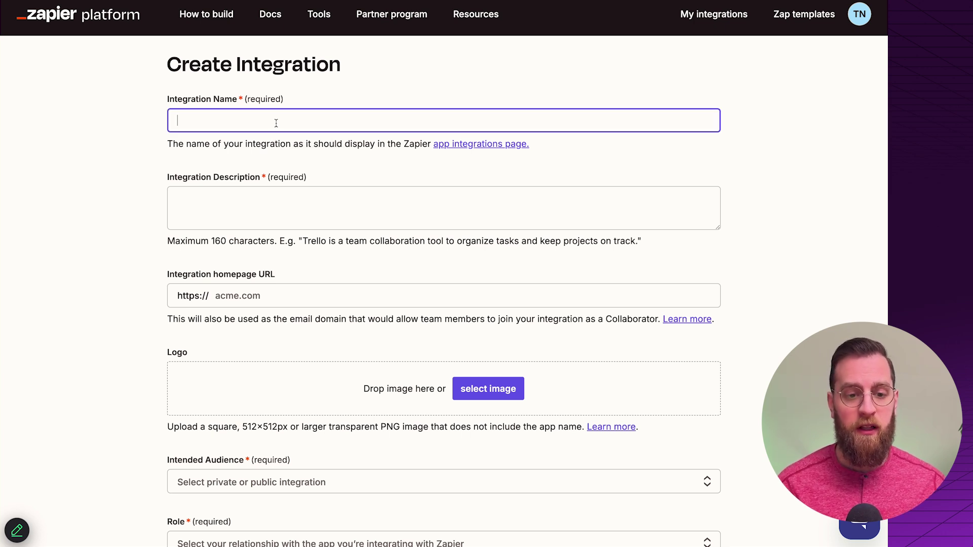
pyautogui.write('XRay')
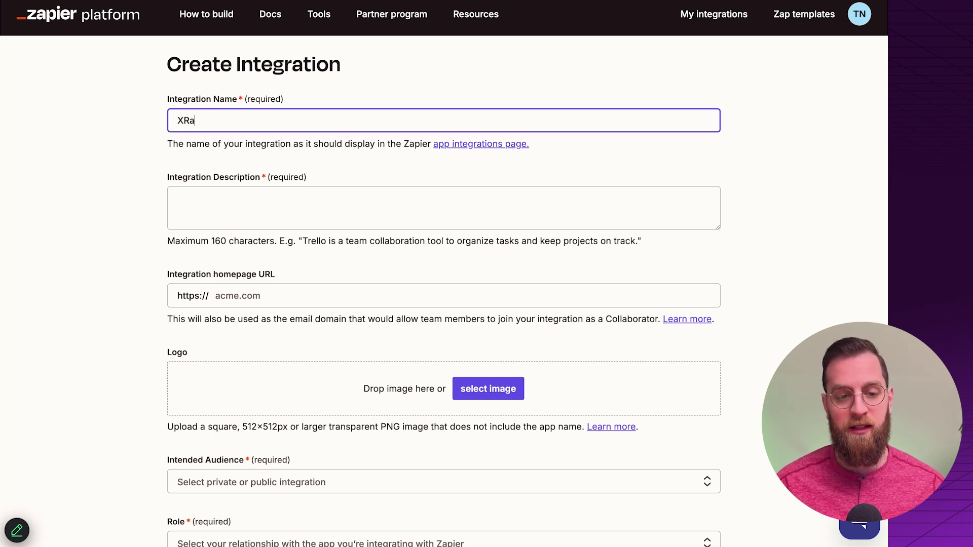
pyautogui.press('Tab')
pyautogui.press('Tab')
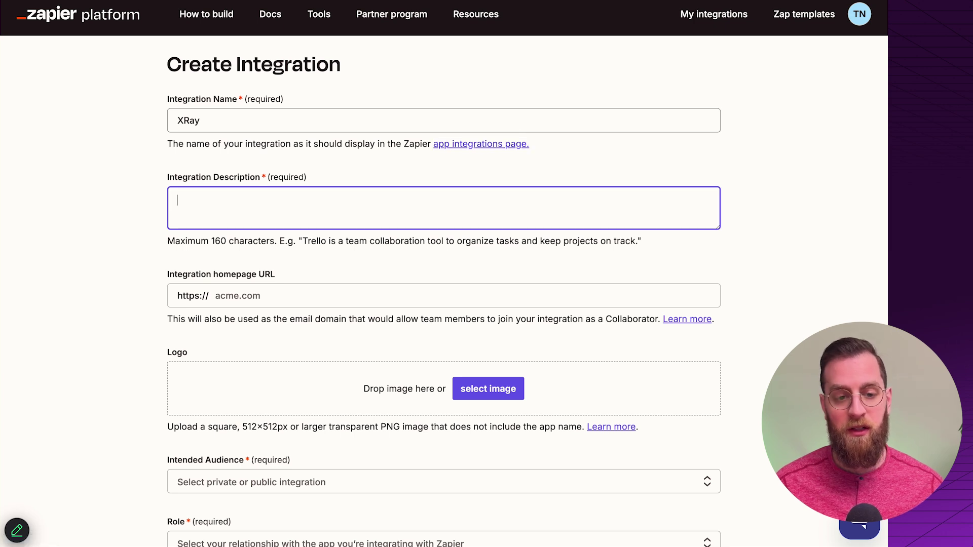
pyautogui.write('Just an e')
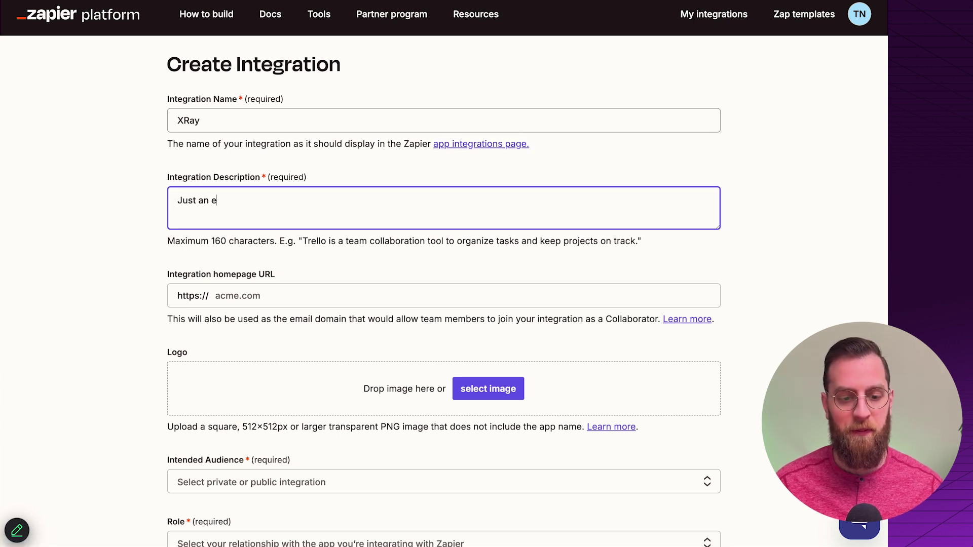
pyautogui.write('xample')
pyautogui.press('Tab')
pyautogui.write('xray.tech')
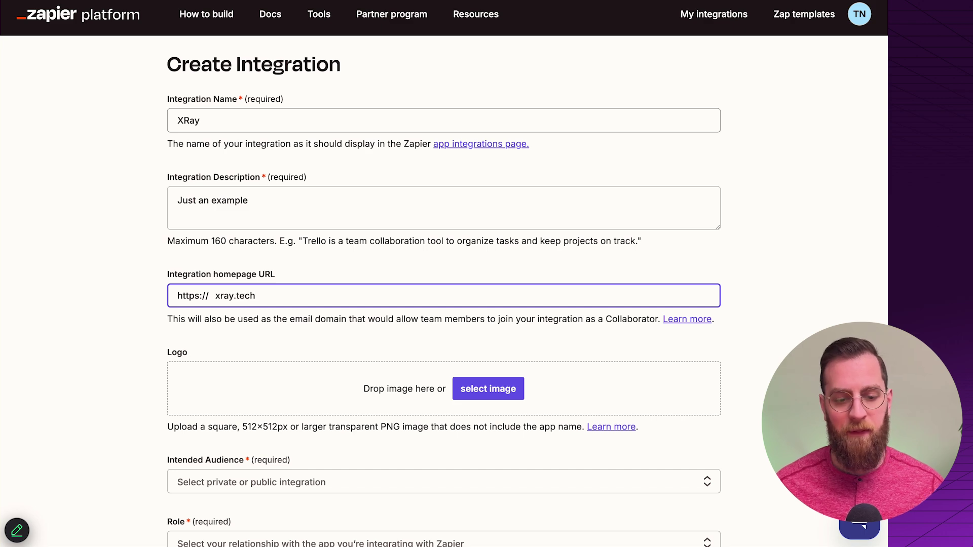
# - Choose Private audience, employed-by-XRay role and AI Tools category, opt out of updates, and create it
pyautogui.scroll(-5, 209, 209)
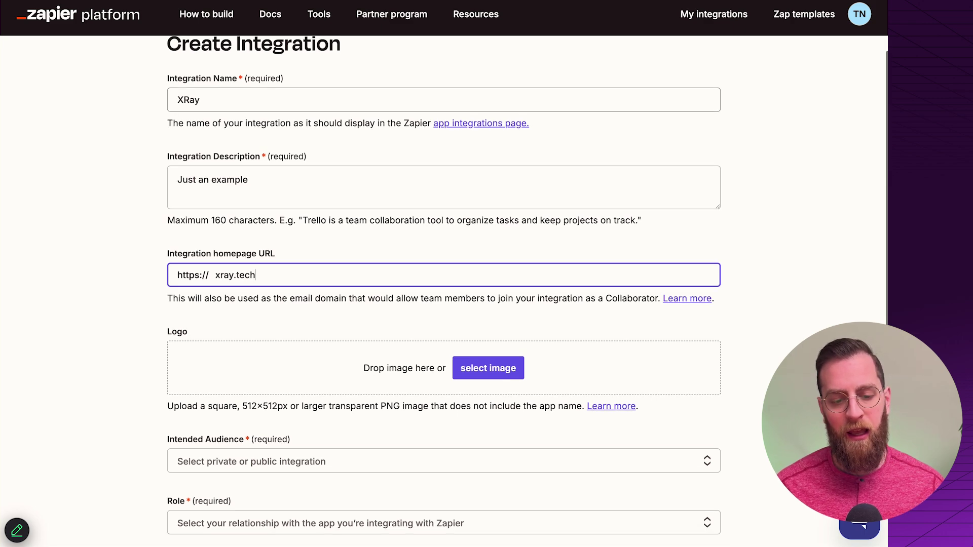
pyautogui.click(200, 239)
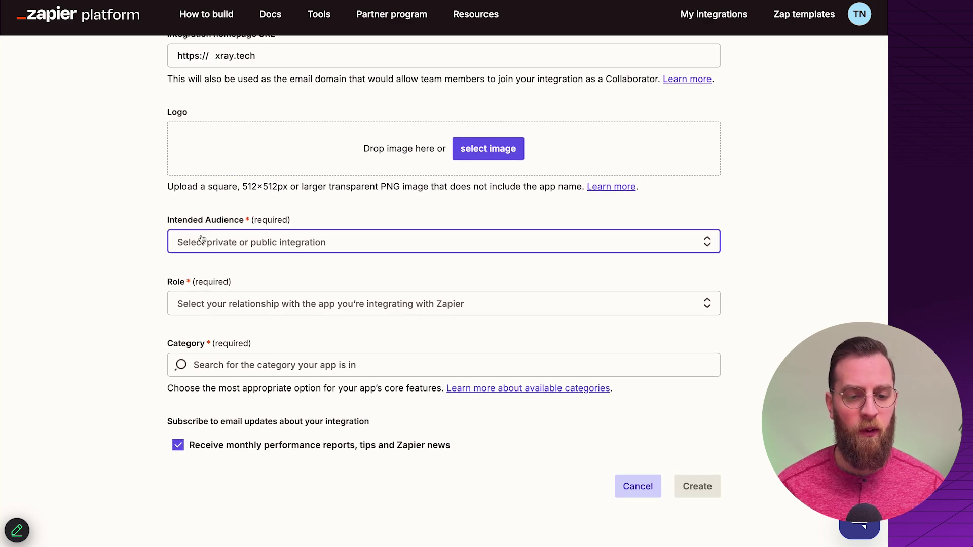
pyautogui.click(231, 294)
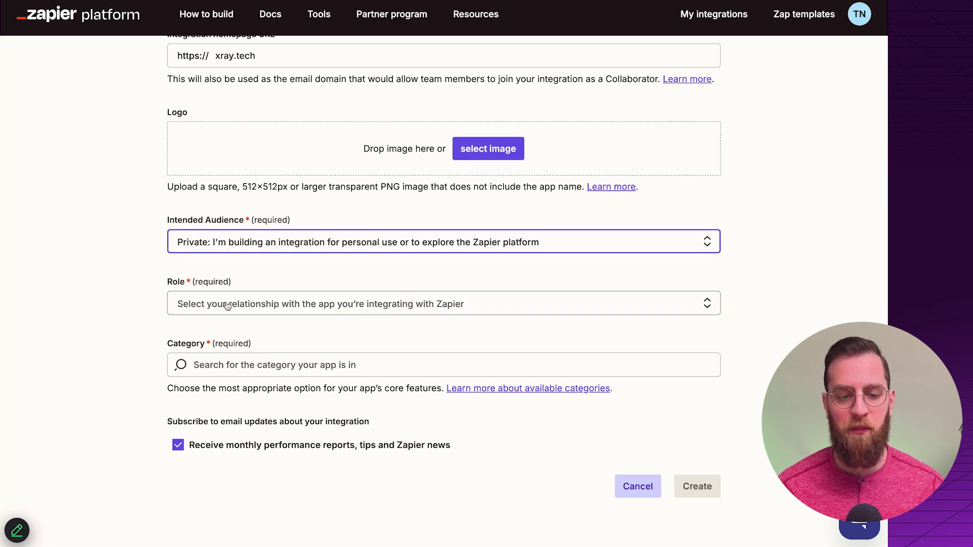
pyautogui.click(227, 304)
pyautogui.click(225, 336)
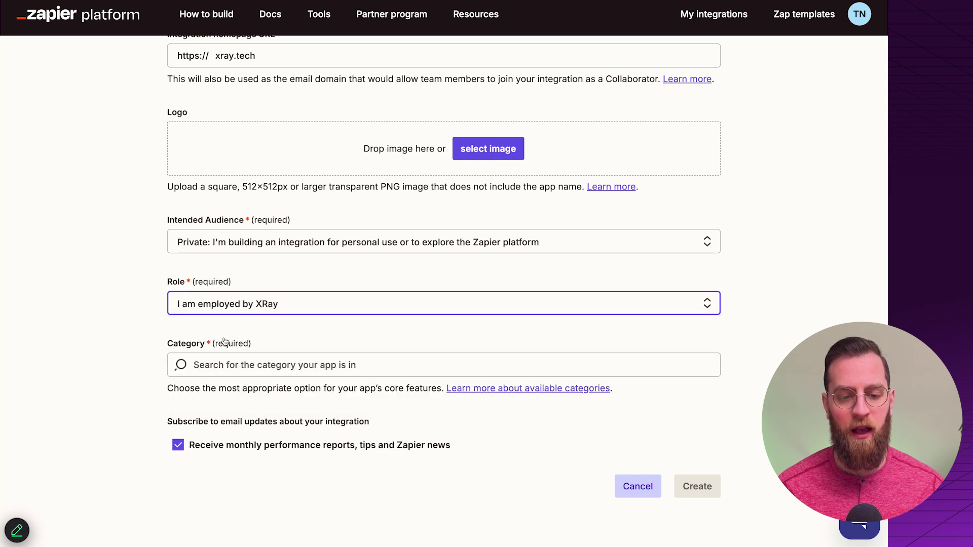
pyautogui.click(222, 366)
pyautogui.click(216, 439)
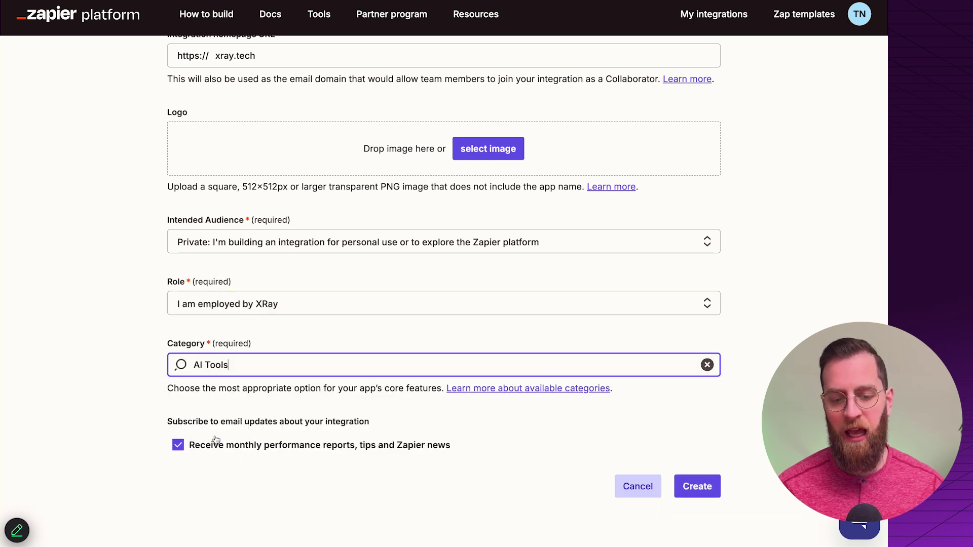
pyautogui.click(327, 446)
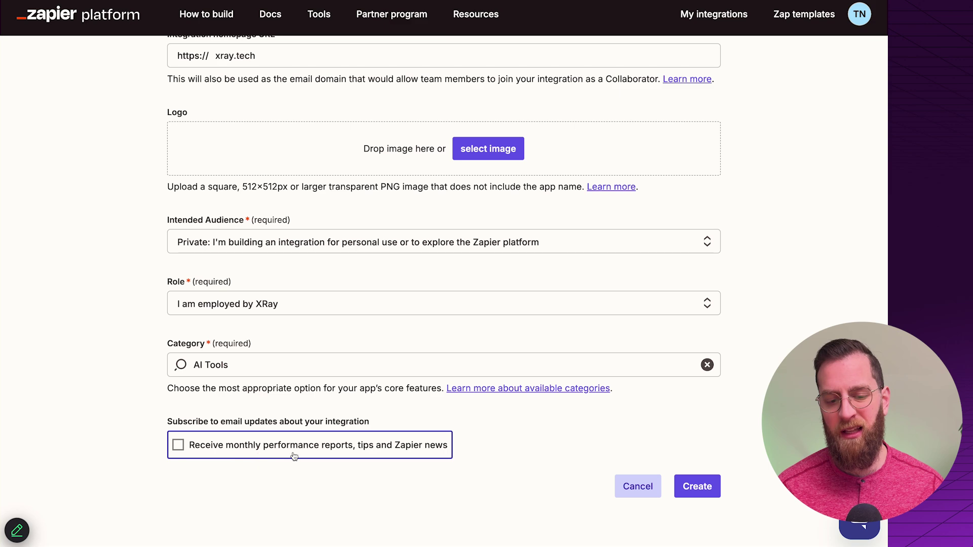
pyautogui.click(698, 486)
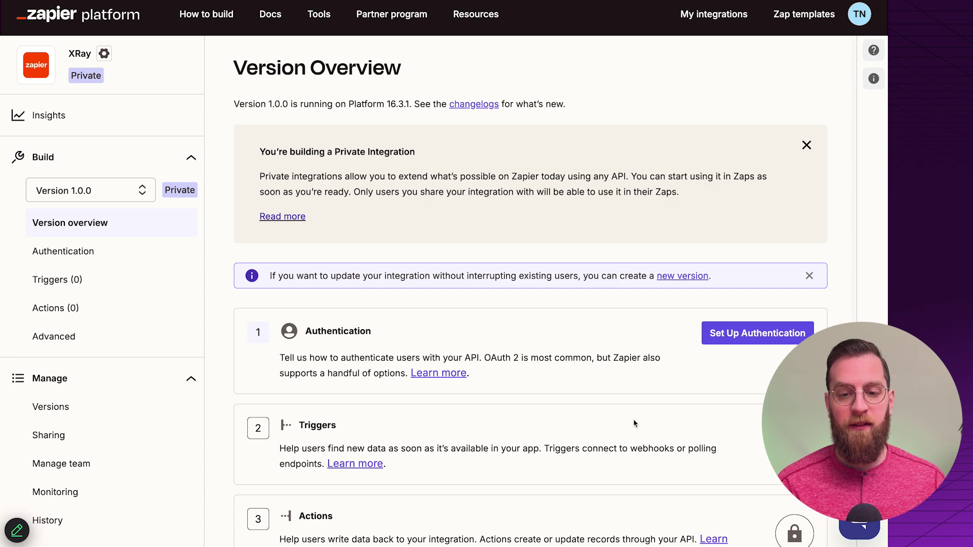
# - Dismiss the private integration notice and open Set Up Authentication for the XRay integration
pyautogui.click(806, 146)
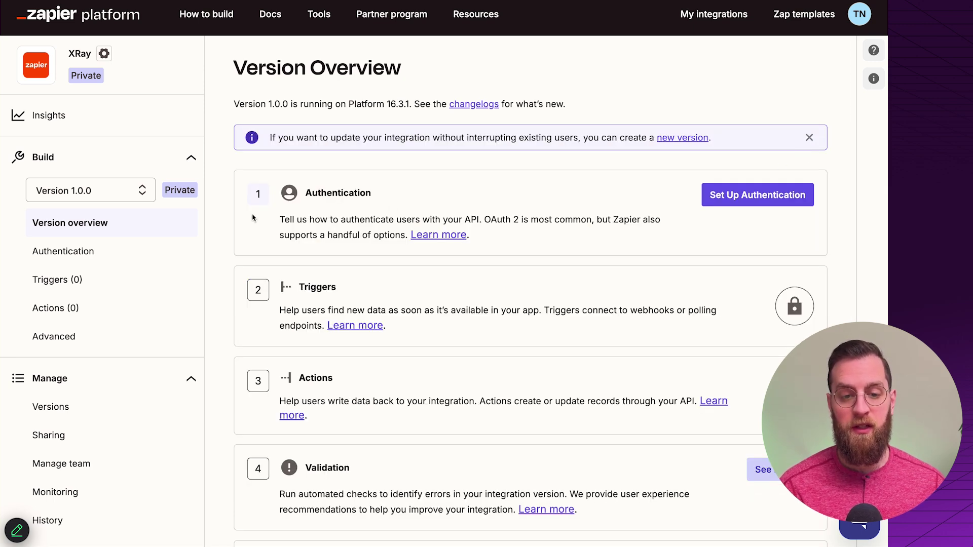
pyautogui.scroll(-1, 439, 197)
pyautogui.scroll(-1, 439, 198)
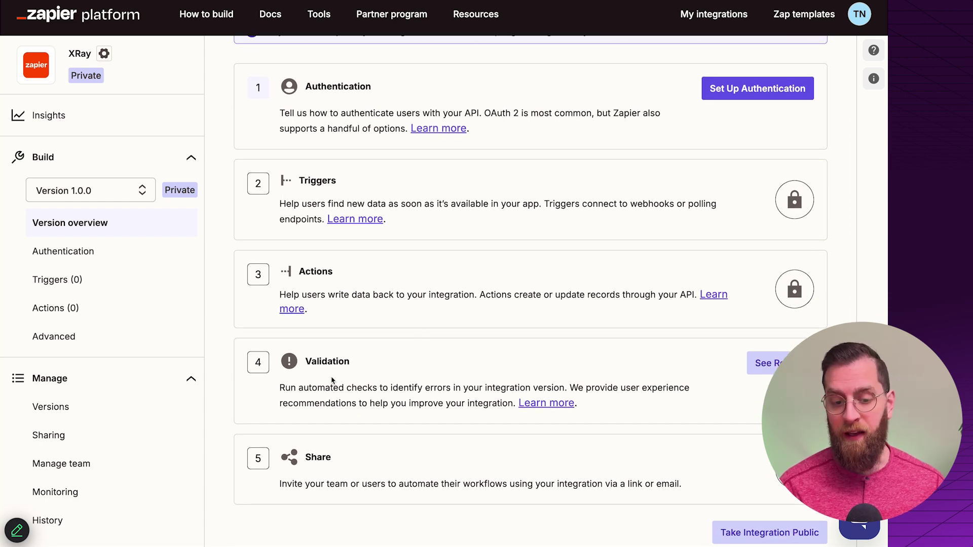
pyautogui.scroll(-1, 332, 381)
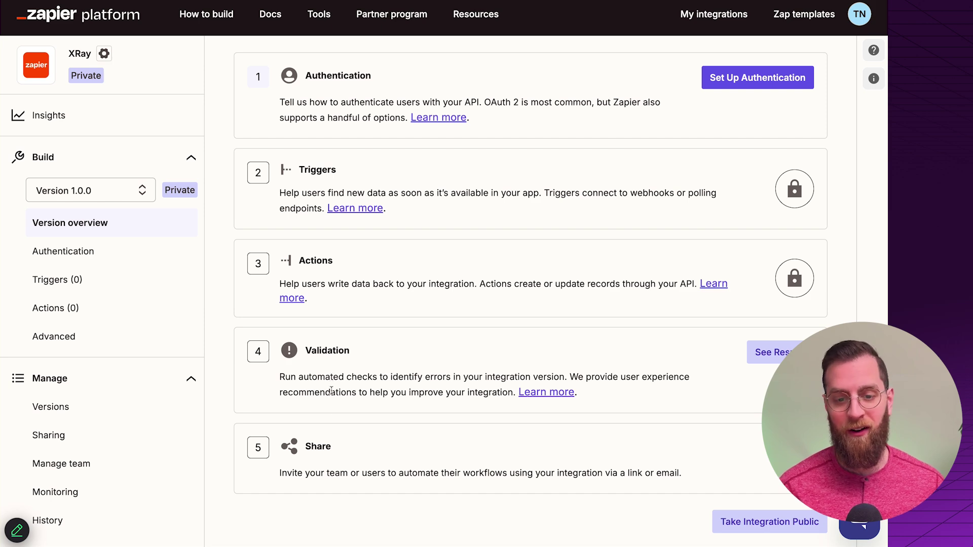
pyautogui.scroll(1, 337, 447)
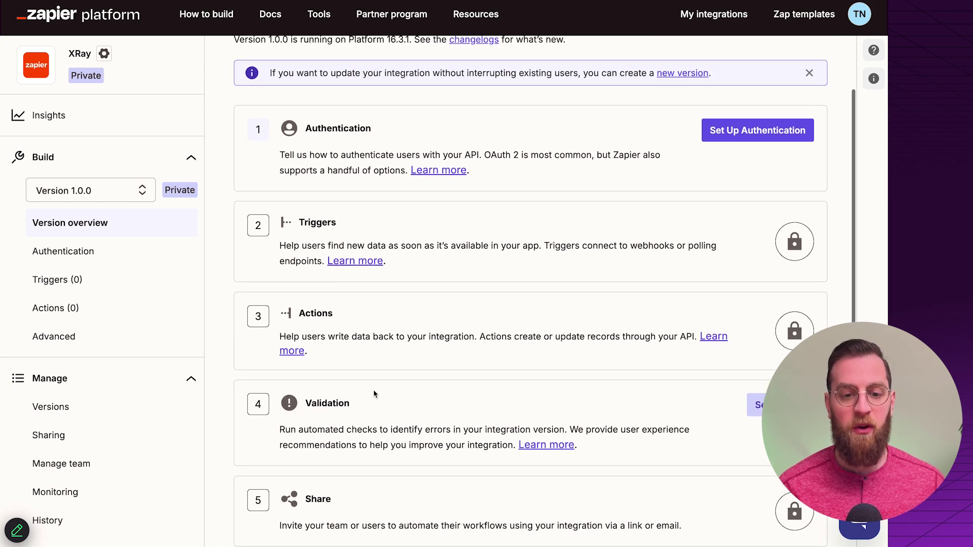
pyautogui.click(742, 137)
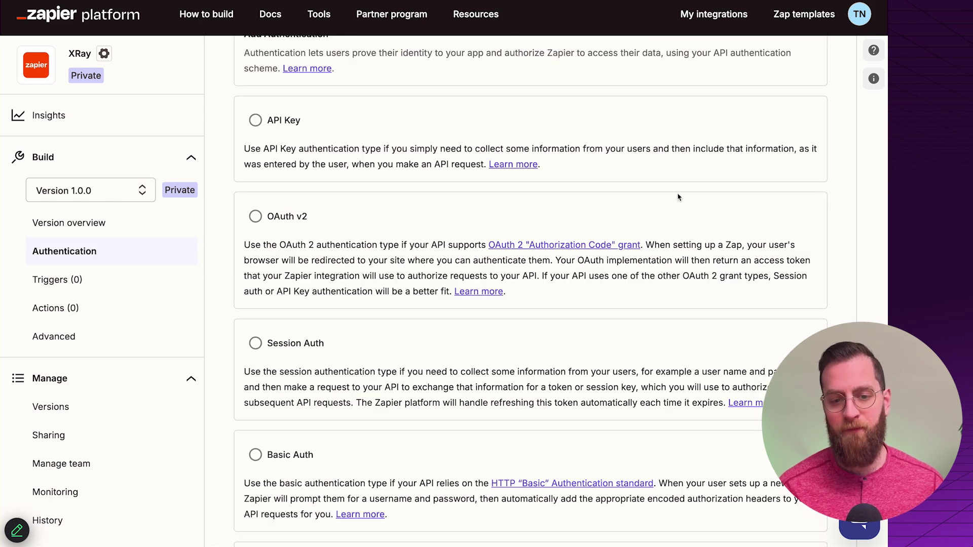
pyautogui.scroll(1, 667, 215)
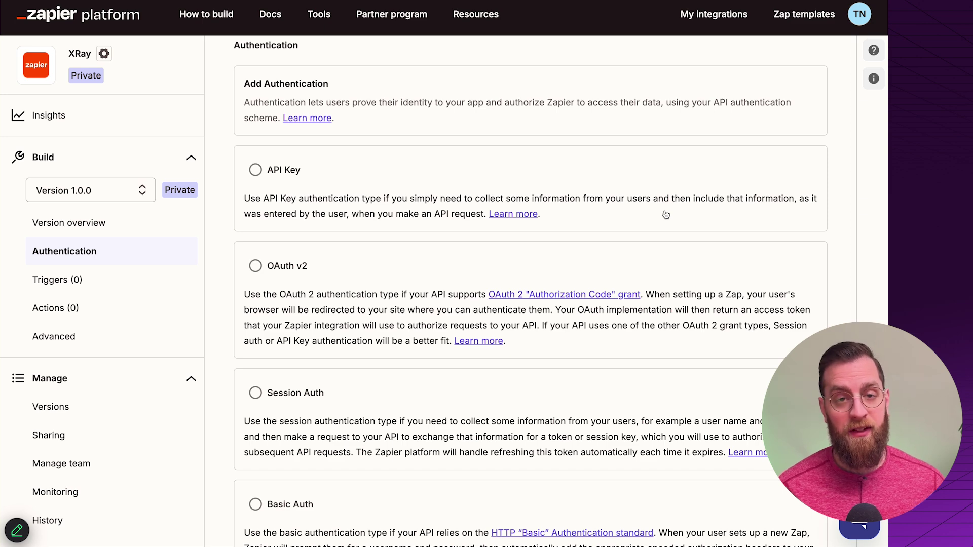
pyautogui.scroll(-1, 666, 215)
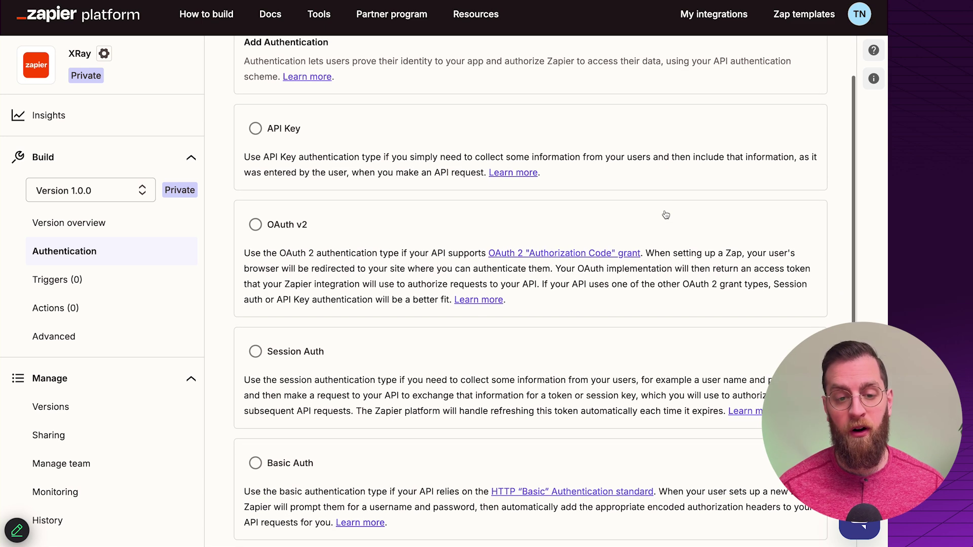
pyautogui.scroll(-1, 666, 215)
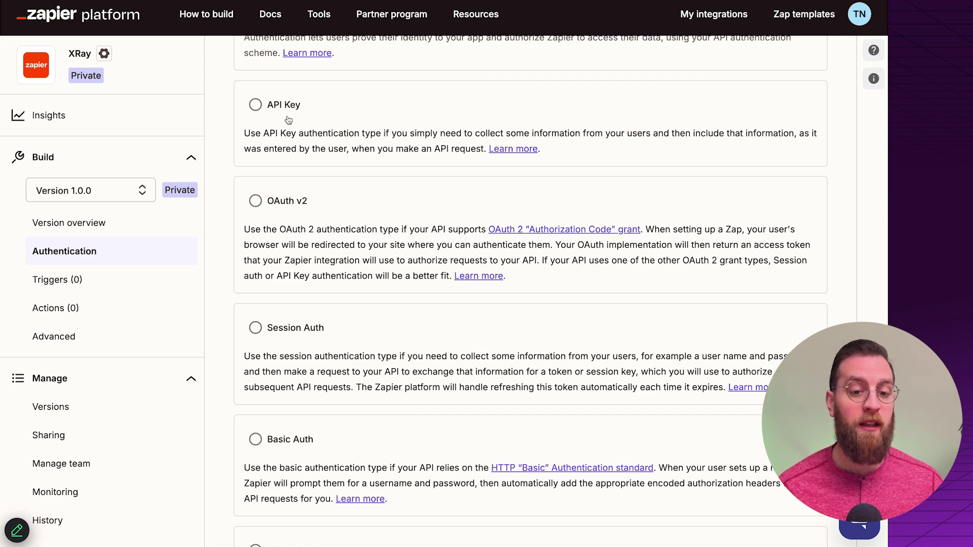
pyautogui.scroll(-4, 297, 118)
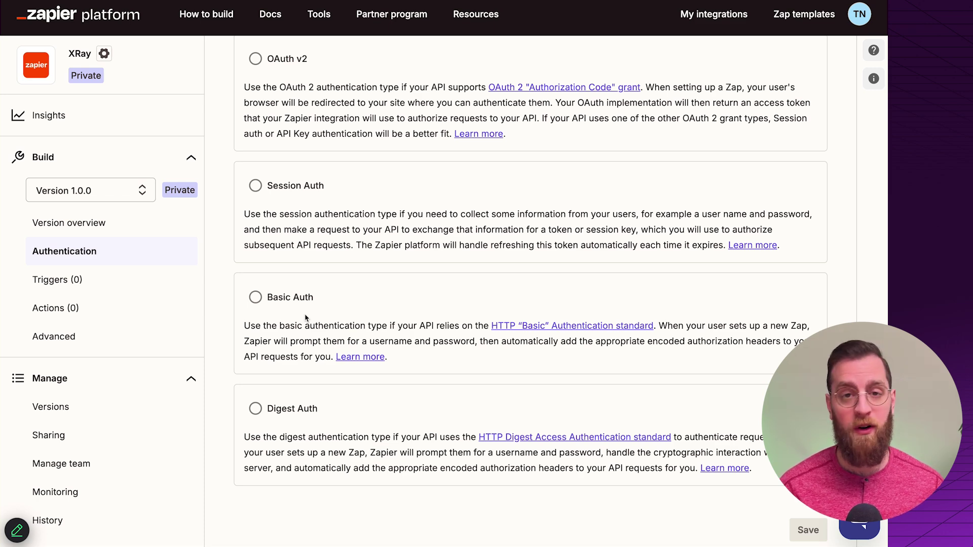
pyautogui.scroll(3, 305, 318)
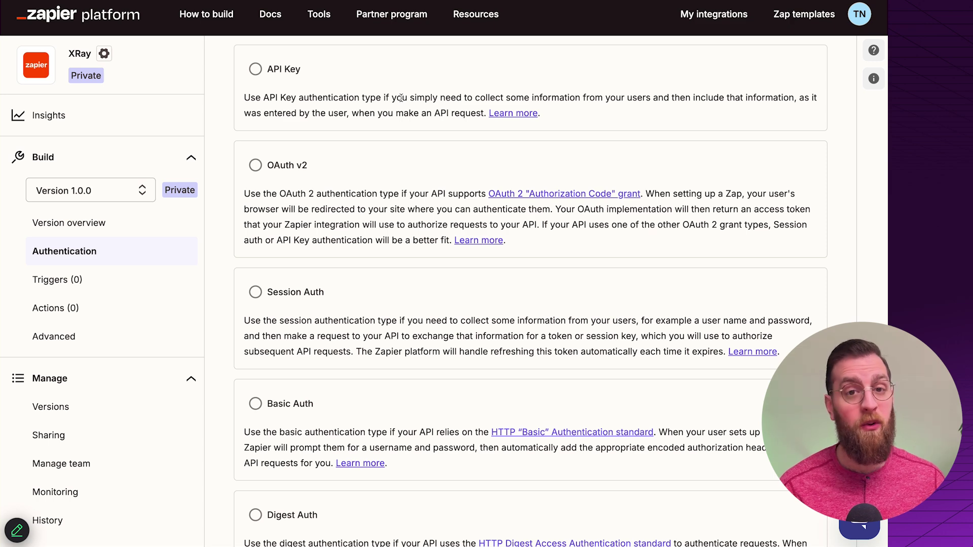
pyautogui.scroll(-2, 400, 98)
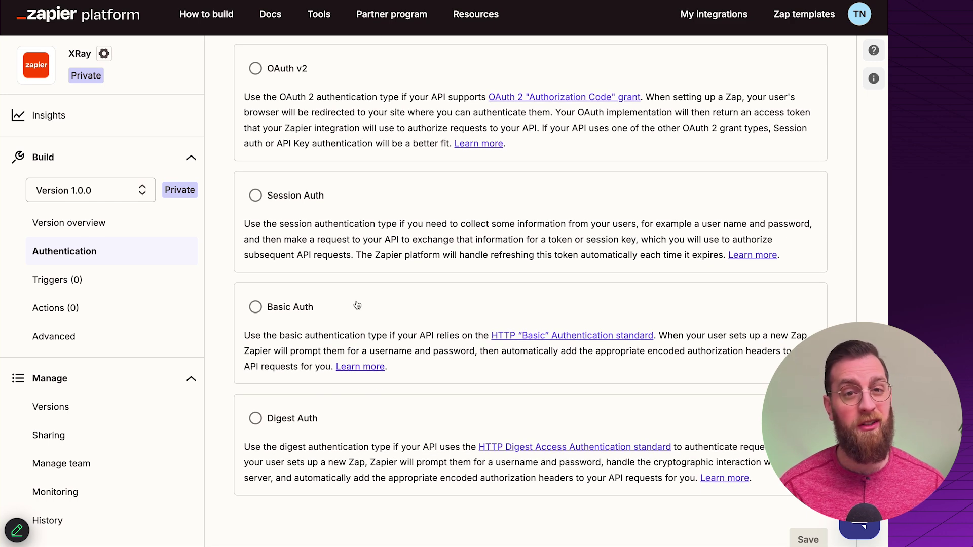
# - Compare the empty Triggers (GET) and Actions (POST) pages, then begin a new trigger
pyautogui.click(99, 285)
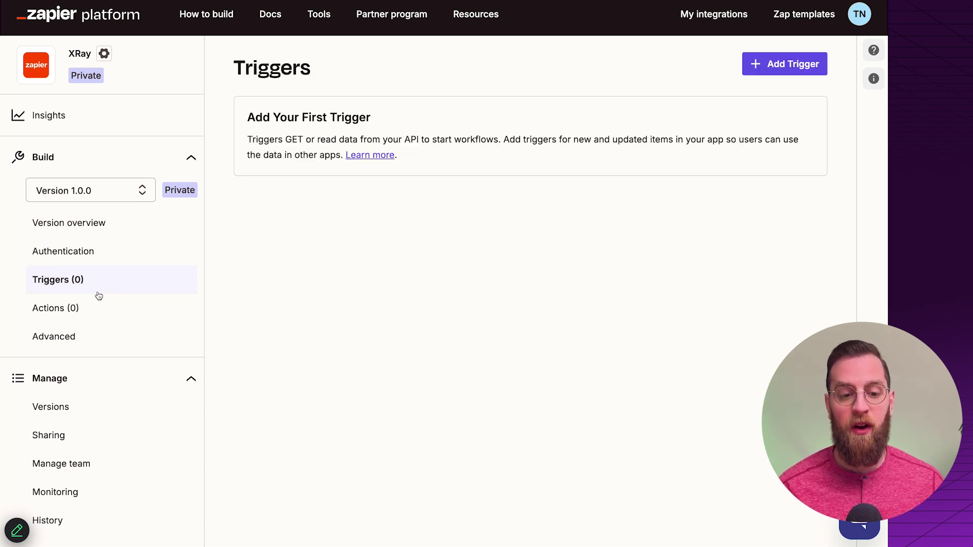
pyautogui.click(97, 308)
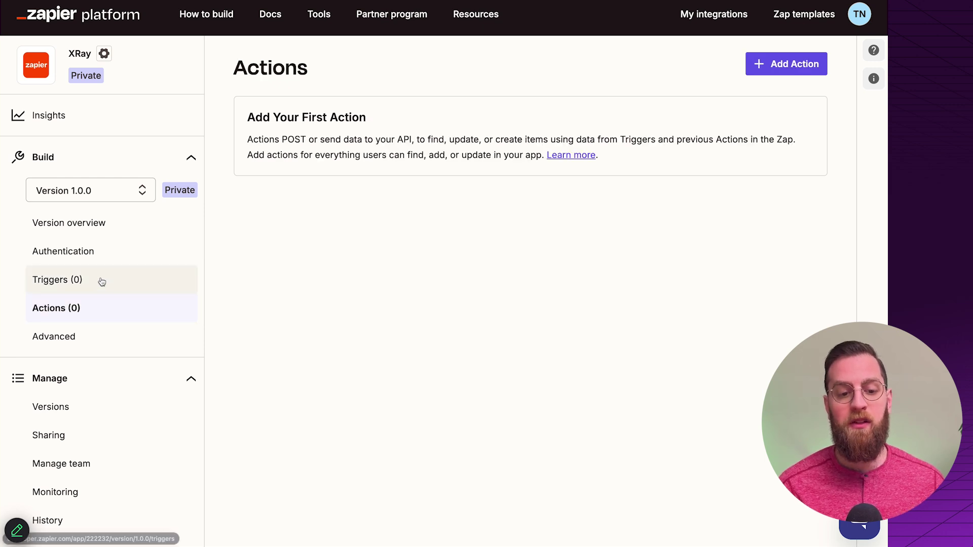
pyautogui.click(99, 283)
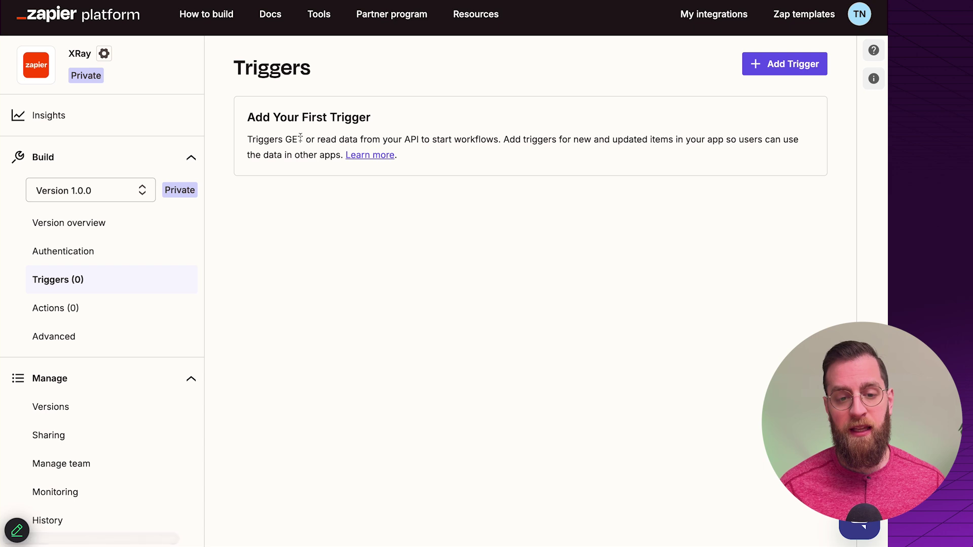
pyautogui.moveTo(303, 139); pyautogui.dragTo(285, 137)
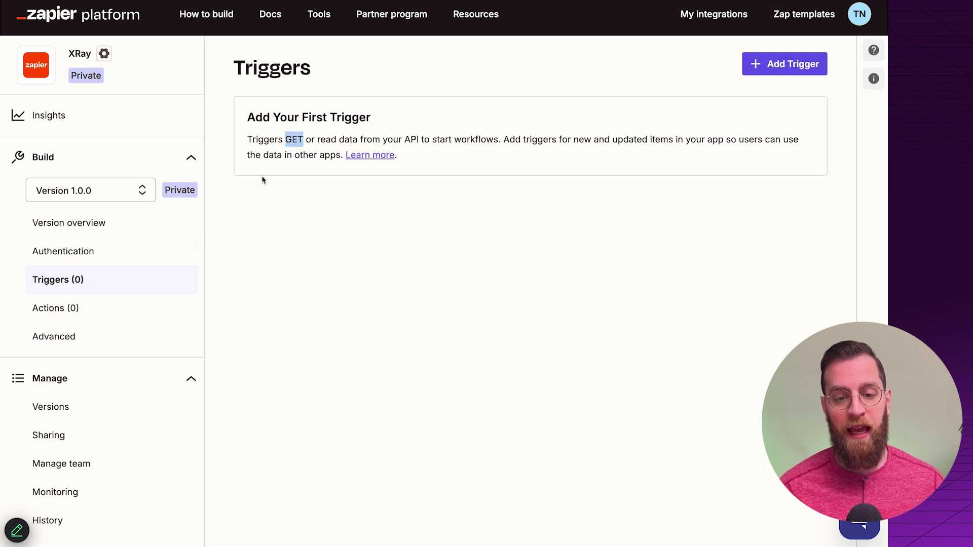
pyautogui.click(114, 311)
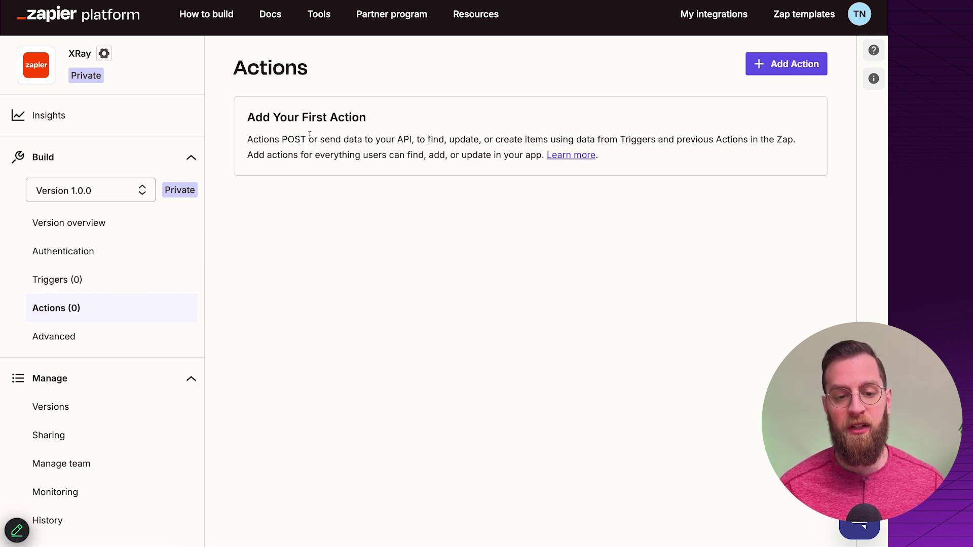
pyautogui.moveTo(309, 136); pyautogui.dragTo(277, 134)
pyautogui.click(276, 231)
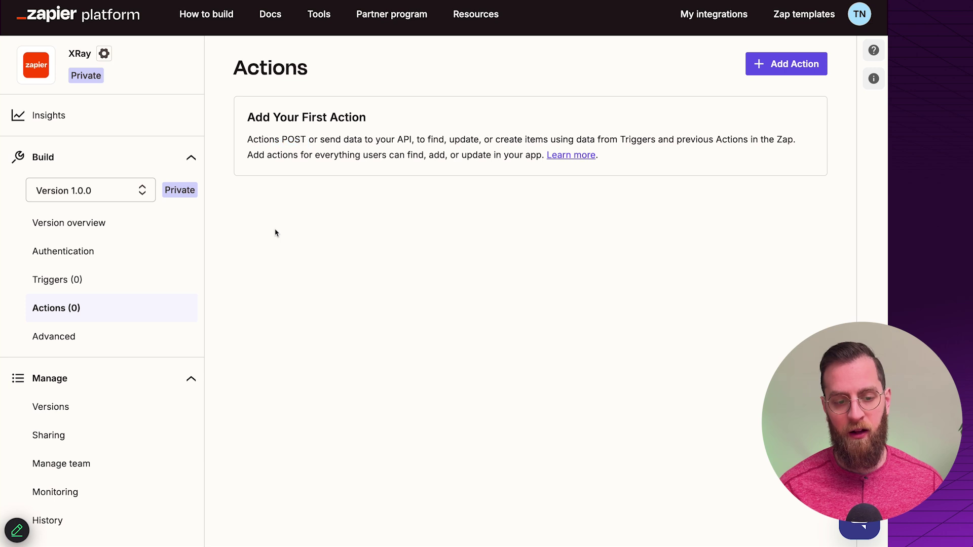
pyautogui.click(146, 275)
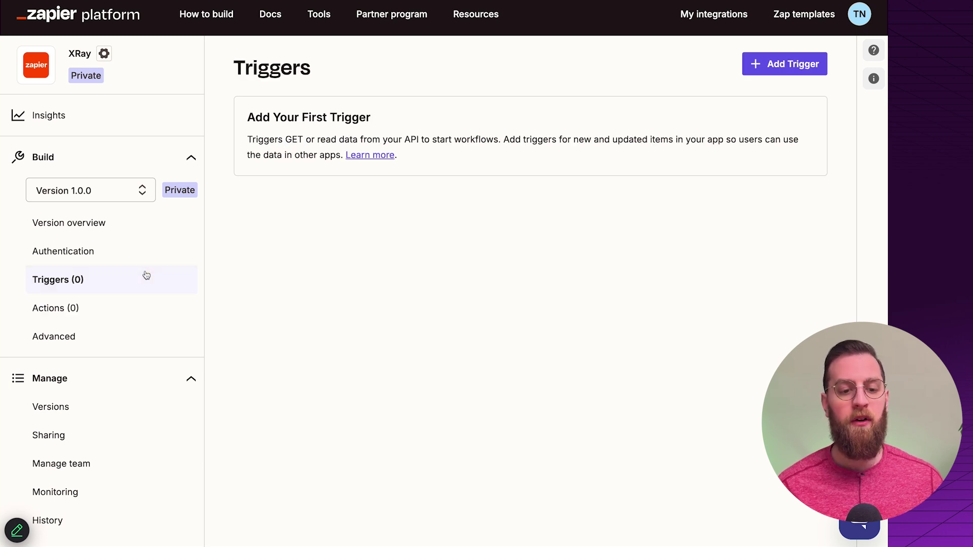
pyautogui.click(760, 68)
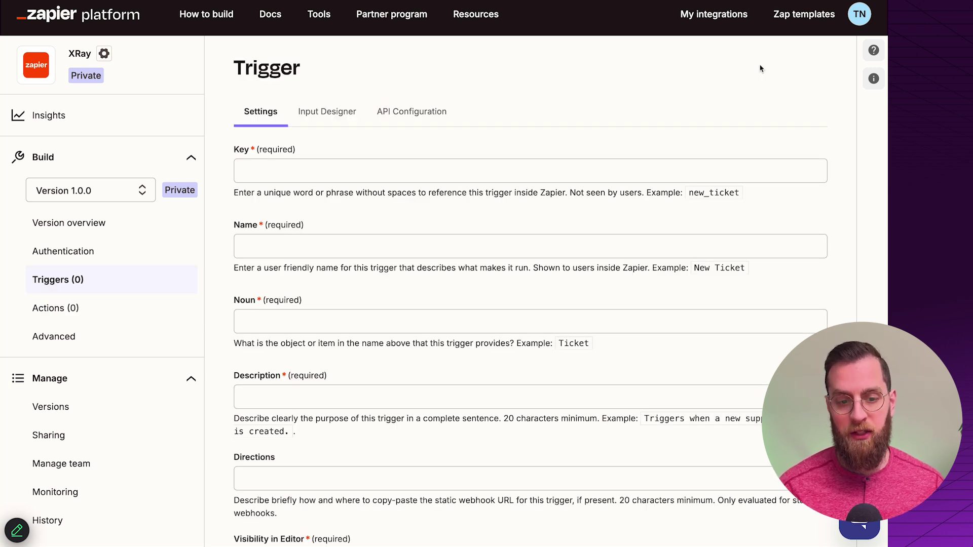
# - Scroll through the empty trigger Settings form and place the cursor in the Key field
pyautogui.scroll(-1, 760, 69)
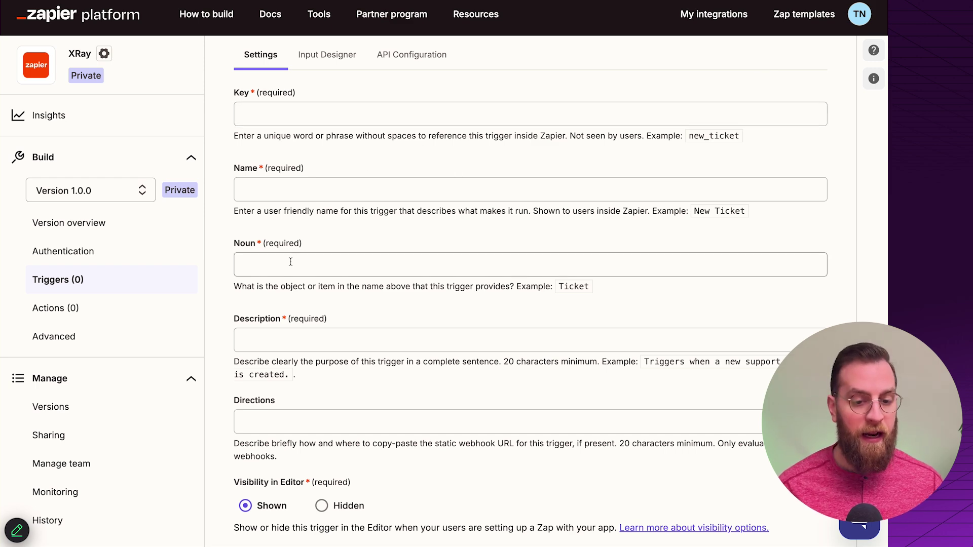
pyautogui.scroll(-1, 298, 317)
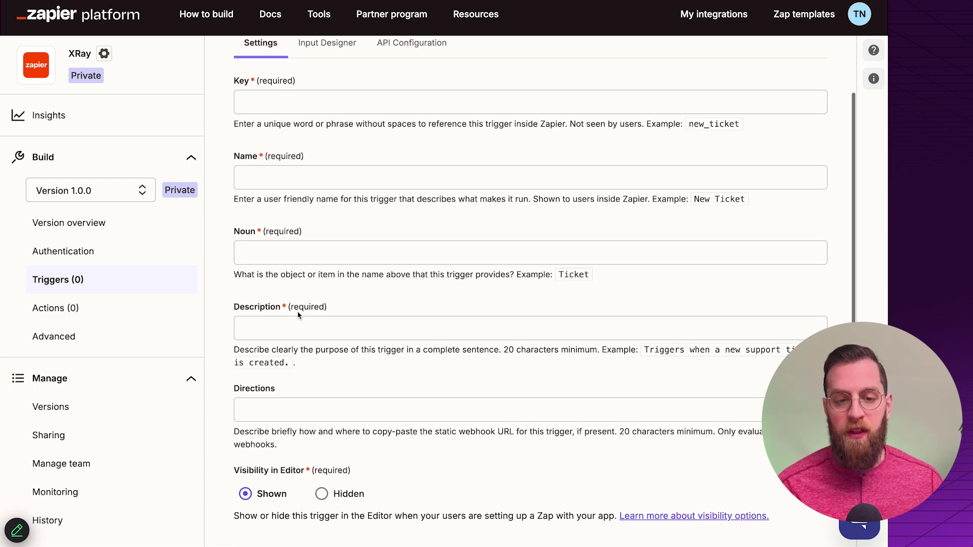
pyautogui.scroll(2, 298, 315)
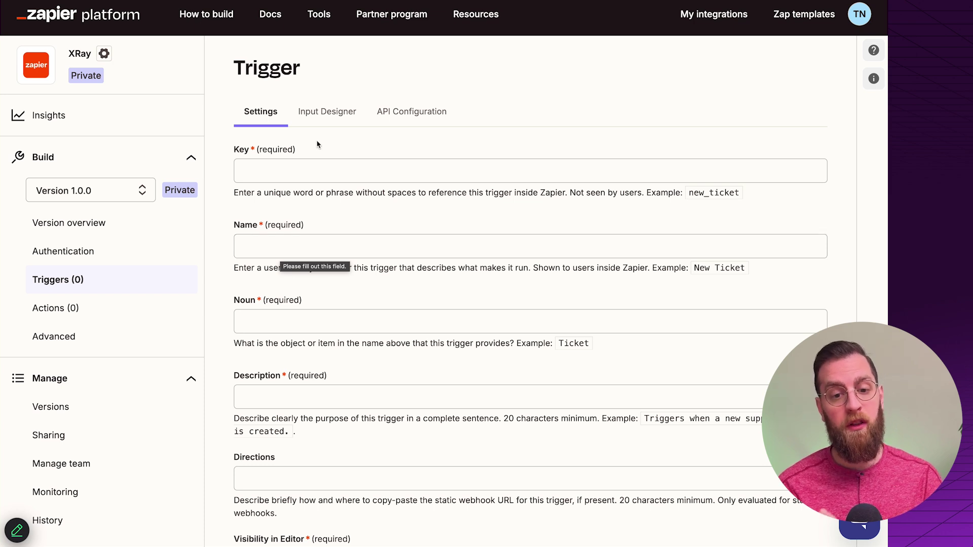
pyautogui.click(309, 174)
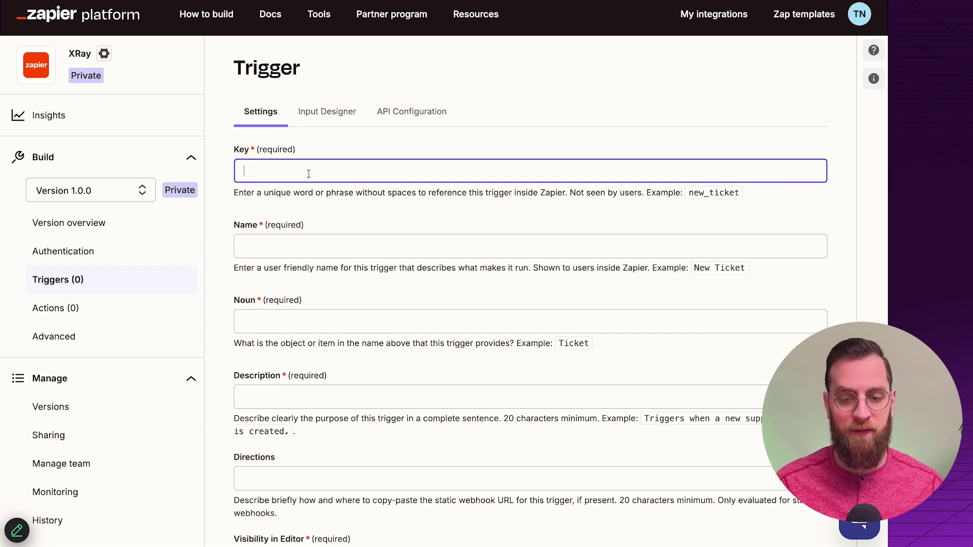
# - Enter key new_key, name New Ticket, noun Ticket, description 'This is a trigger for tickets', and save
pyautogui.write('new_key')
pyautogui.press('Tab')
pyautogui.write('N')
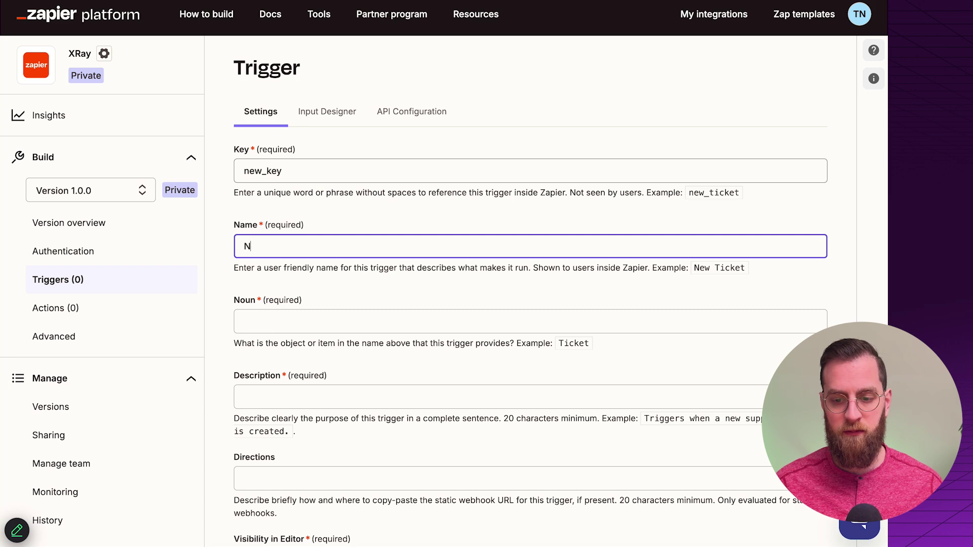
pyautogui.write('ew Ticket')
pyautogui.press('Tab')
pyautogui.write('Ticket')
pyautogui.press('Tab')
pyautogui.write('This ')
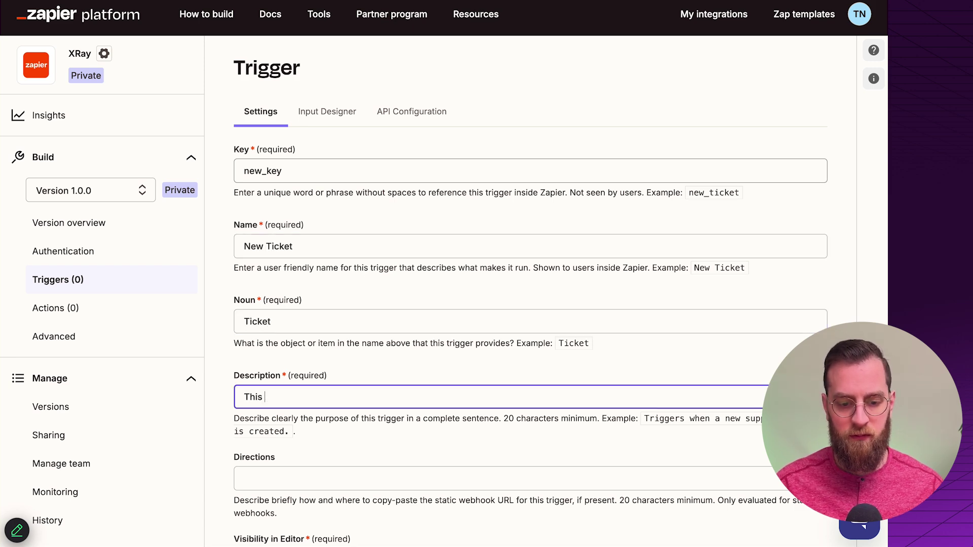
pyautogui.write('is a trigger for tickets')
pyautogui.scroll(-3, 545, 289)
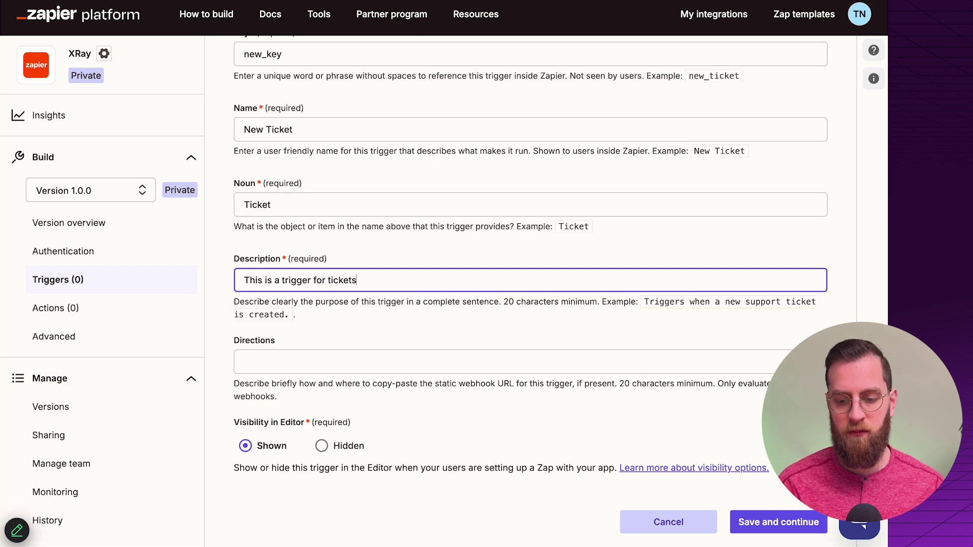
pyautogui.click(744, 517)
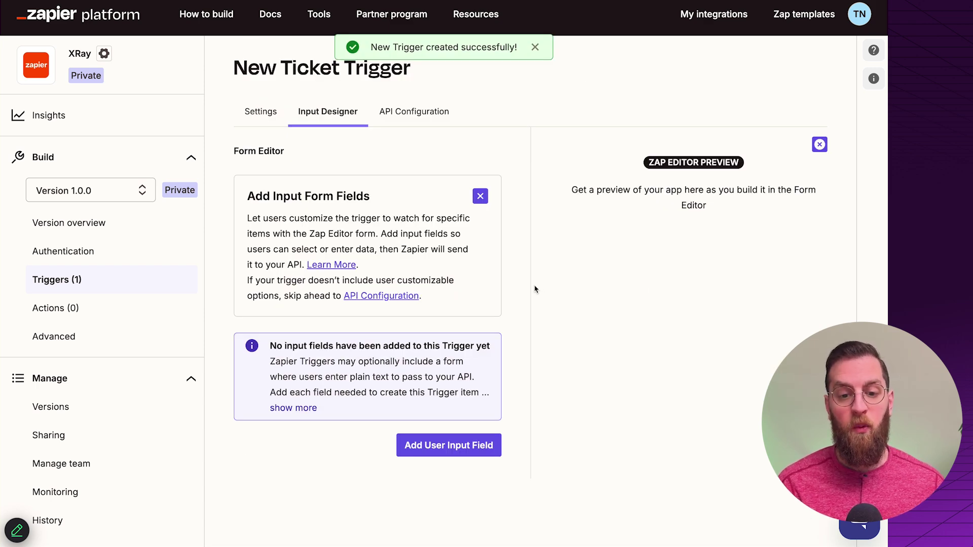
pyautogui.click(445, 455)
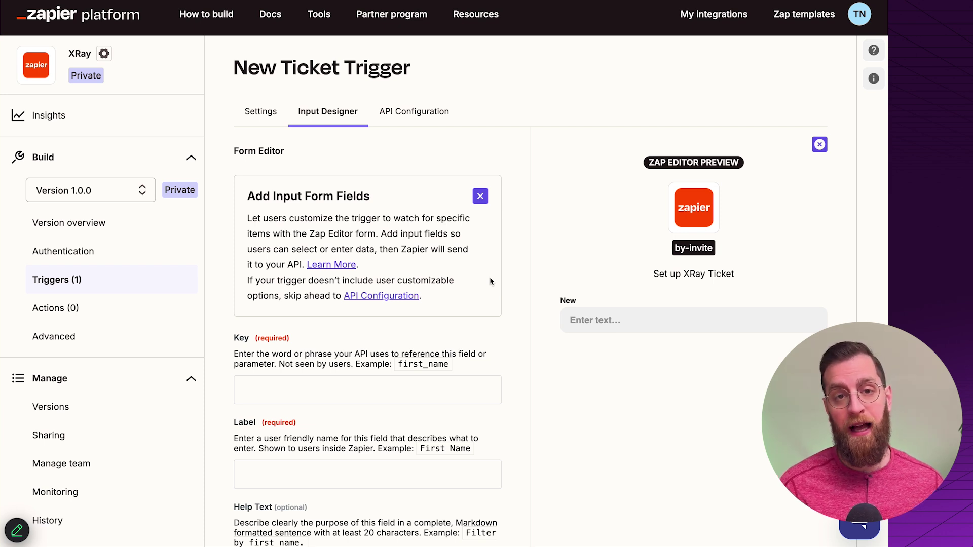
pyautogui.scroll(-3, 491, 282)
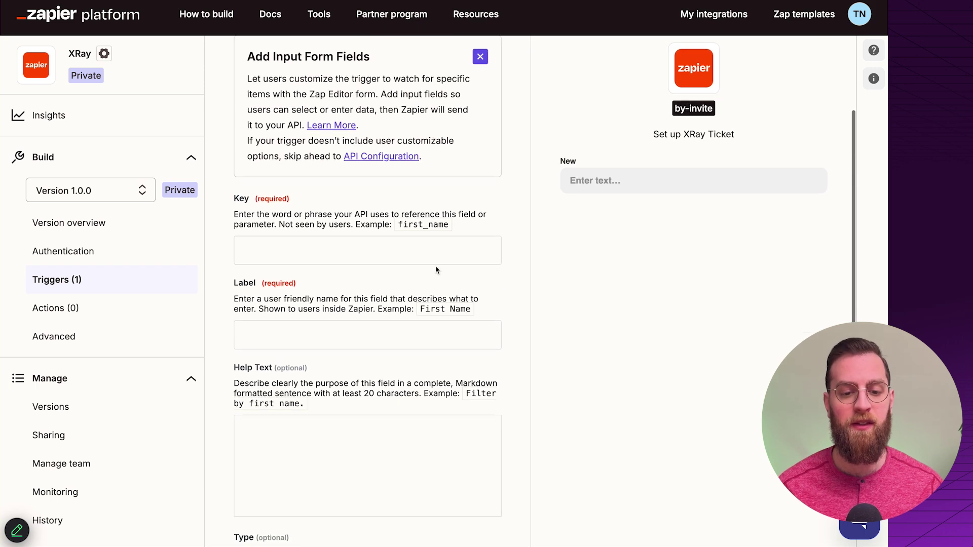
# - Give the new input field key first_name and label 'Name: First'
pyautogui.click(370, 248)
pyautogui.write('fist')
pyautogui.press('BackSpace')
pyautogui.press('BackSpace')
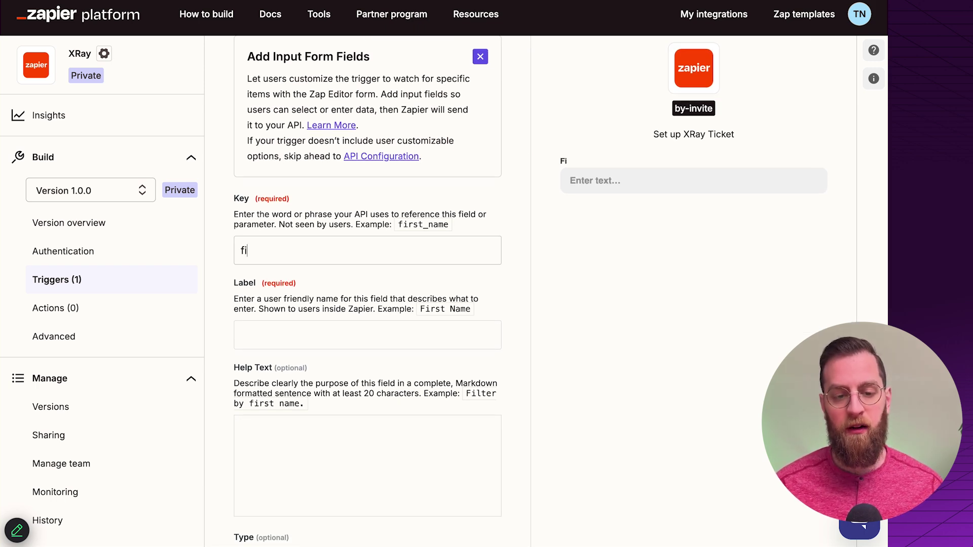
pyautogui.write('rst_name')
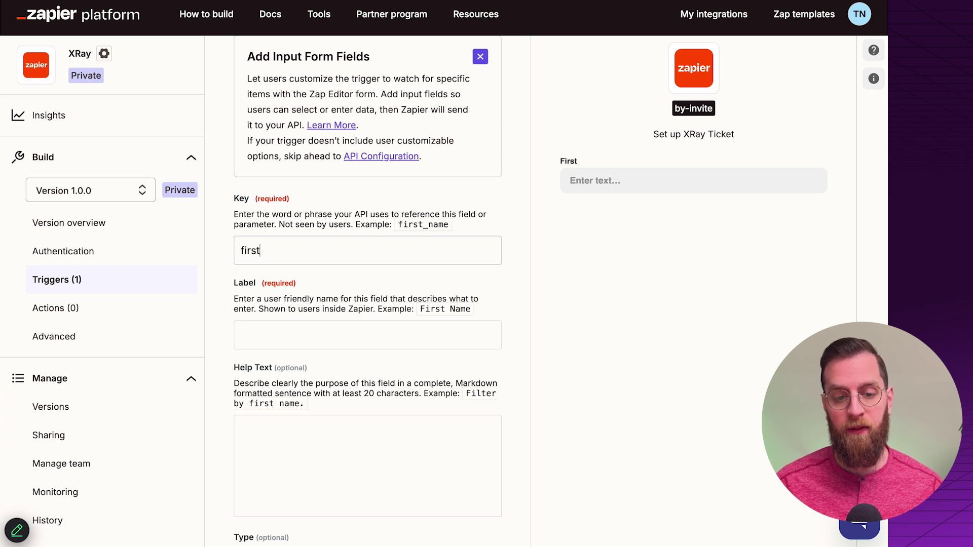
pyautogui.press('Tab')
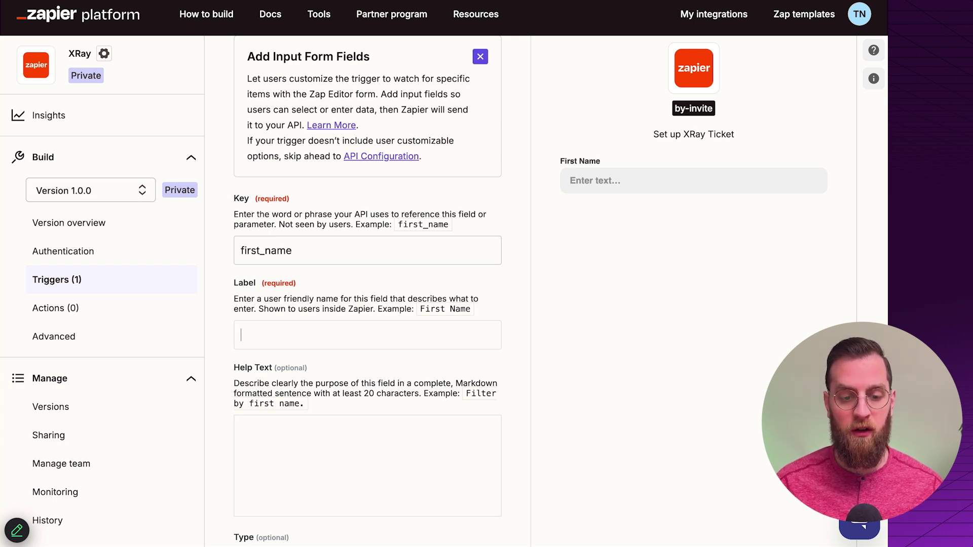
pyautogui.write('Name: First')
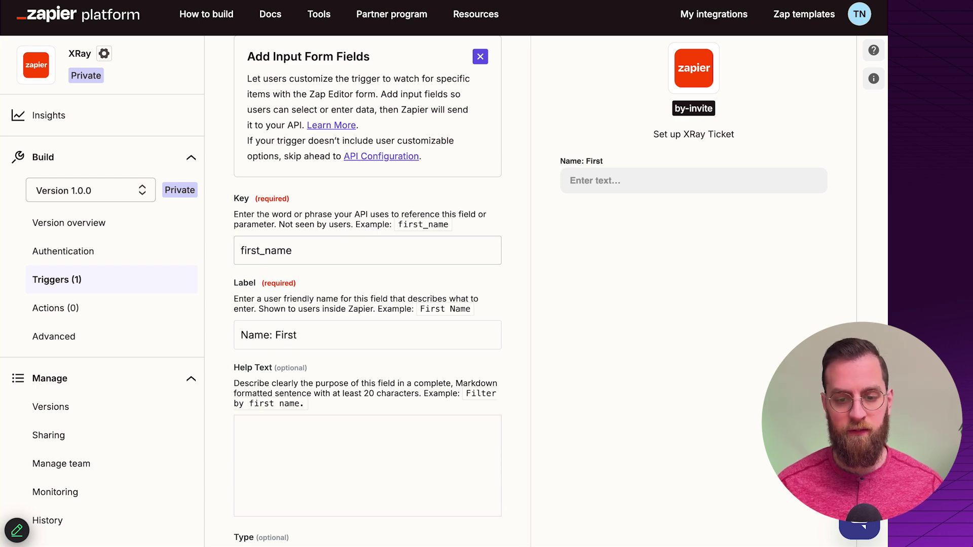
# - Add help text 'This should be the first name of the customer you want to add.', mark required, save
pyautogui.click(332, 434)
pyautogui.scroll(-2, 333, 435)
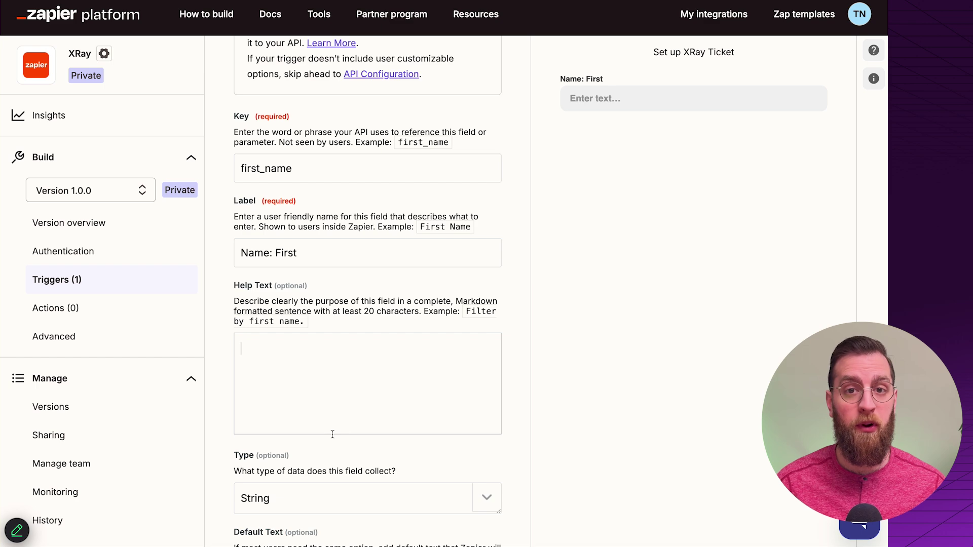
pyautogui.write('This sho')
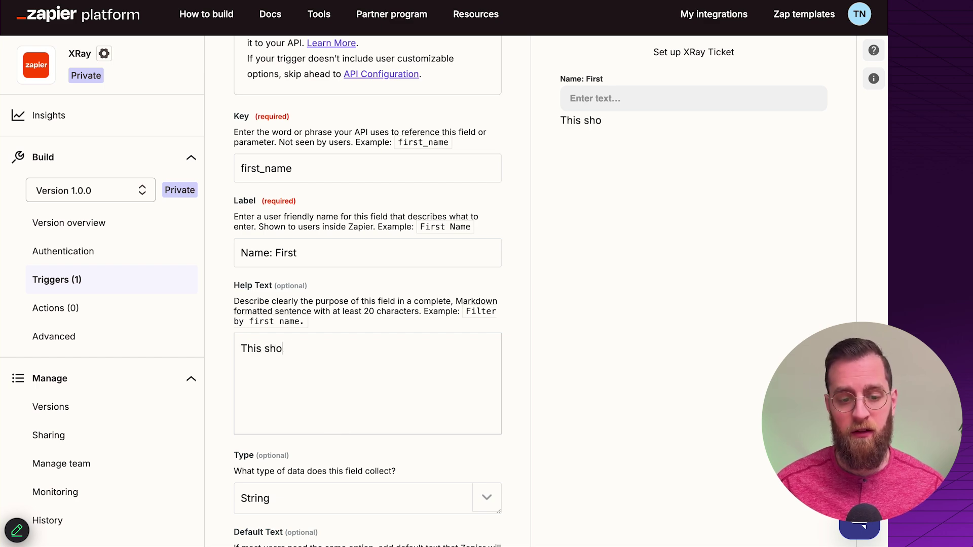
pyautogui.write('uld be the first name of the customer you want to add.')
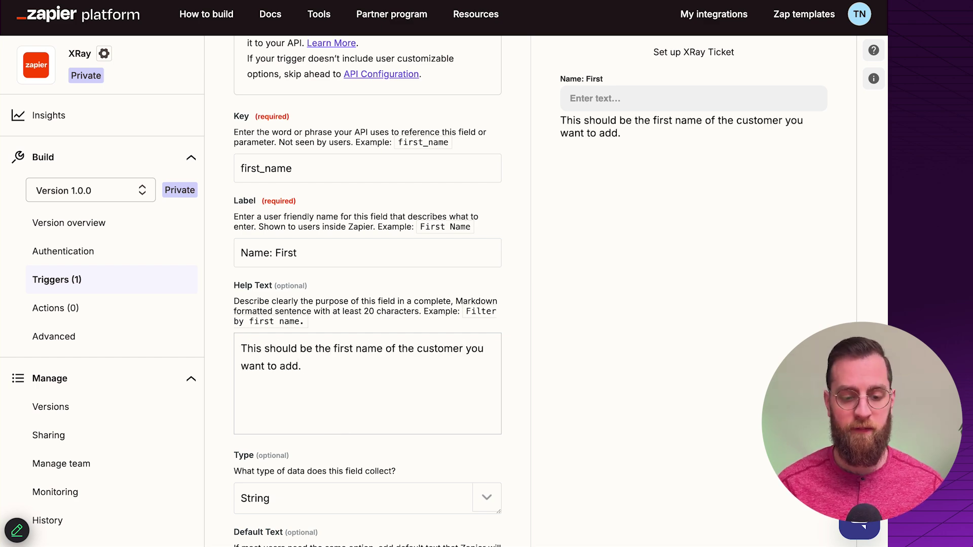
pyautogui.scroll(-3, 368, 291)
pyautogui.scroll(-2, 332, 438)
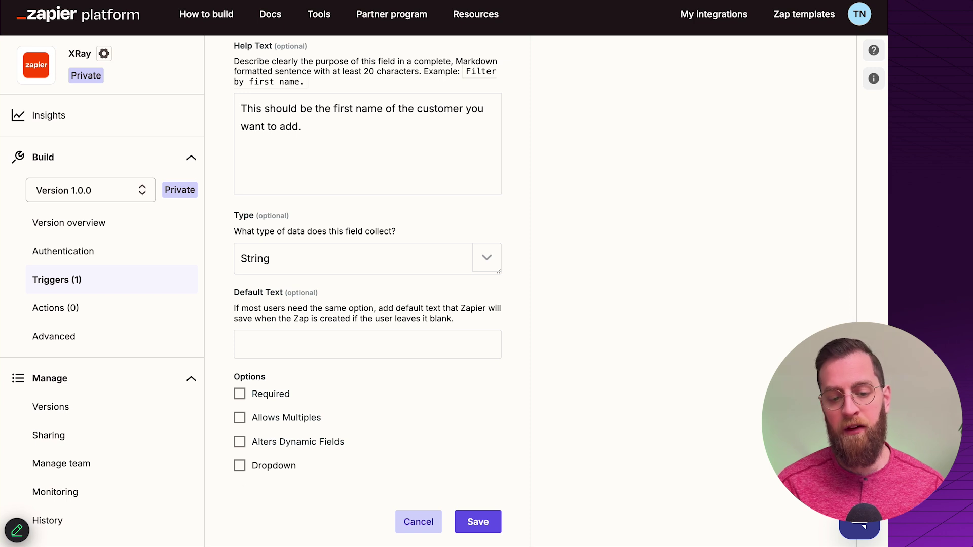
pyautogui.click(240, 394)
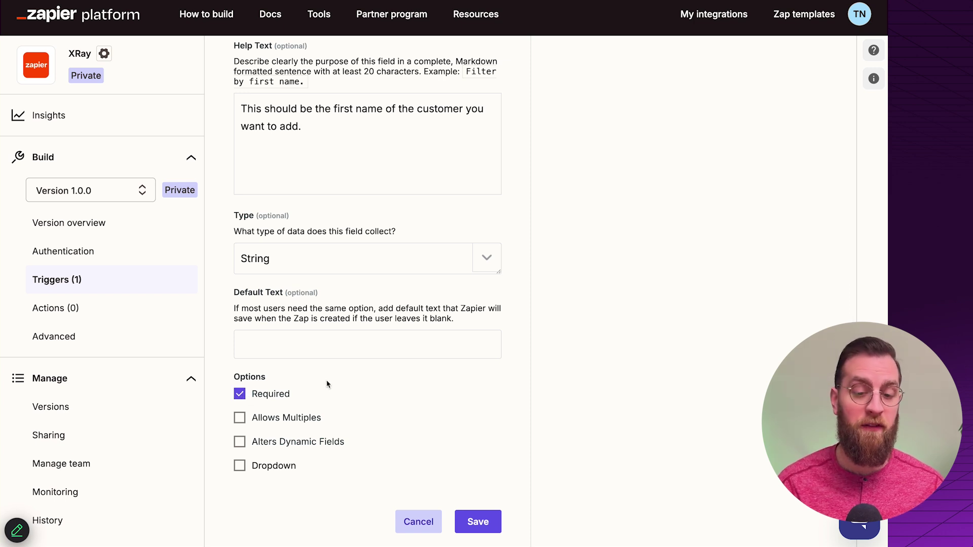
pyautogui.click(489, 530)
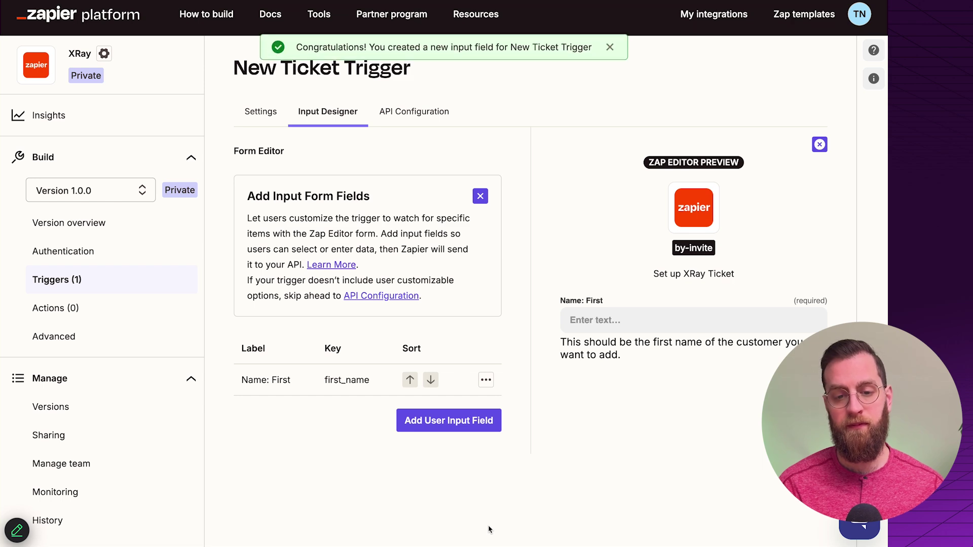
# - Add a second, still-empty user input field to New Ticket and move to API Configuration
pyautogui.click(447, 428)
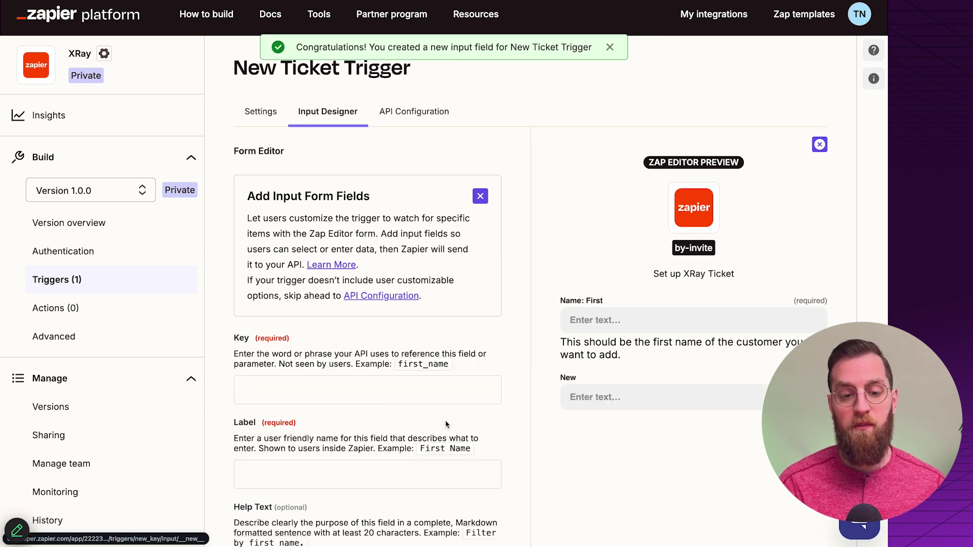
pyautogui.scroll(-1, 446, 425)
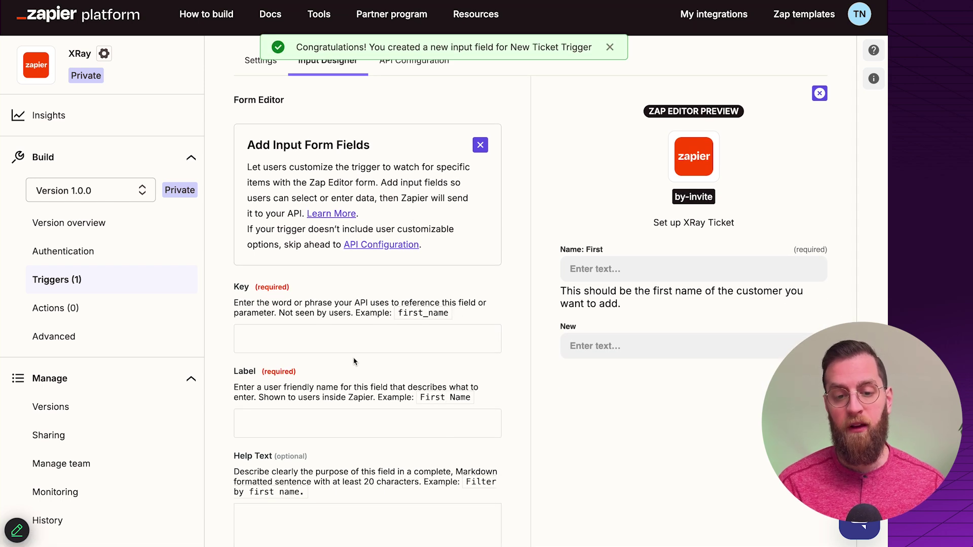
pyautogui.click(354, 346)
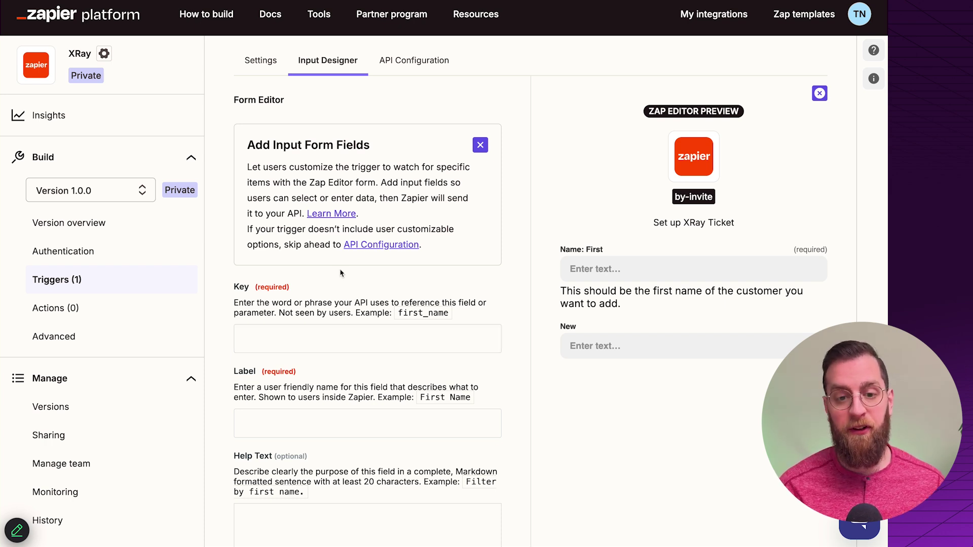
pyautogui.click(424, 61)
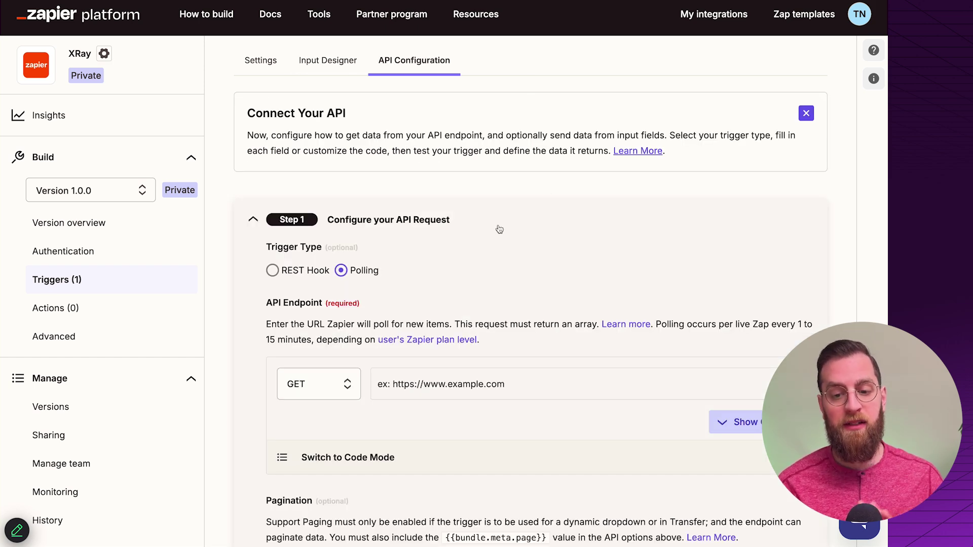
# - Keep the Polling GET request and expand options to show the first_name URL parameter
pyautogui.scroll(1, 504, 254)
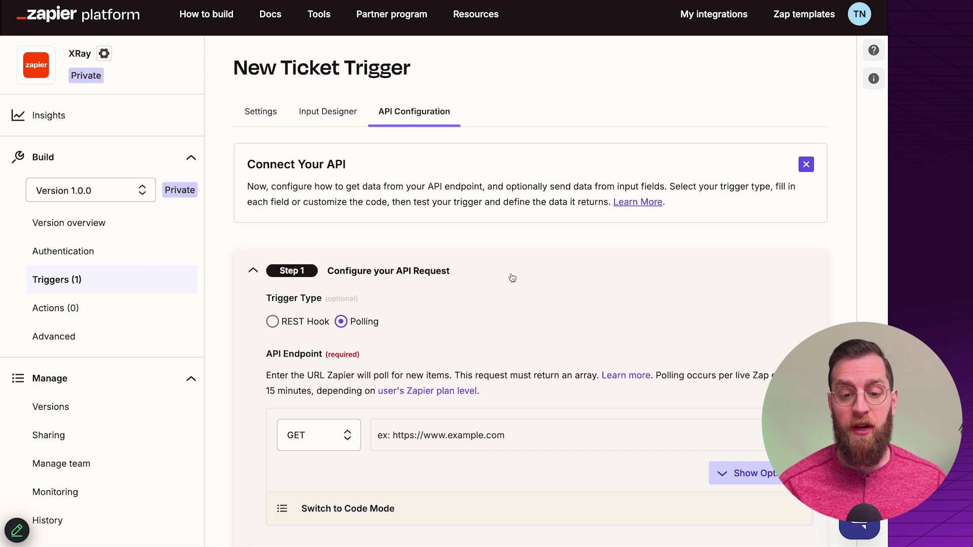
pyautogui.scroll(-2, 512, 278)
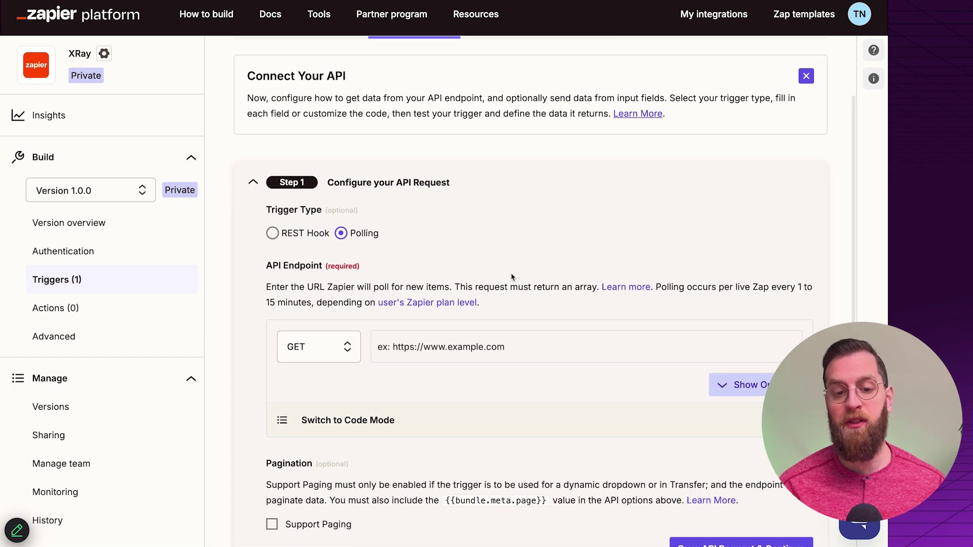
pyautogui.click(274, 235)
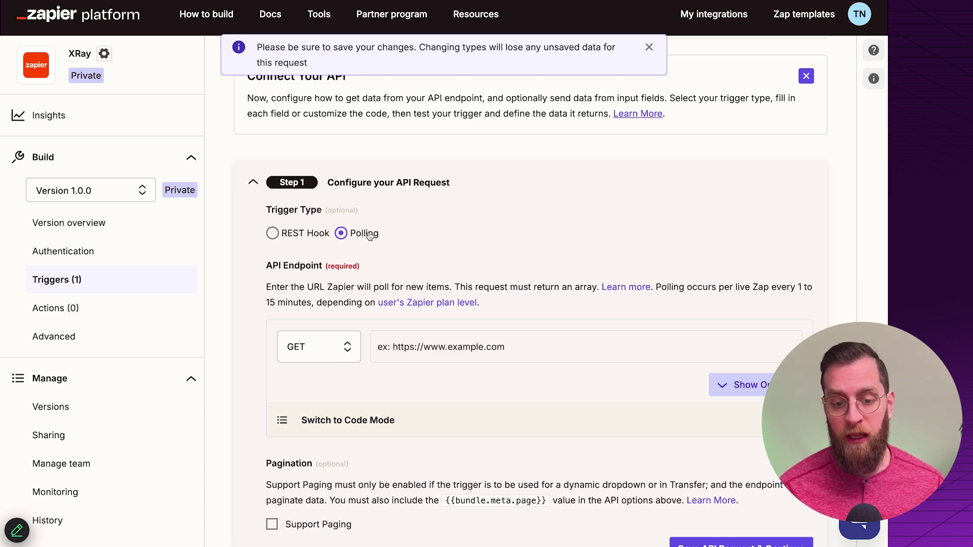
pyautogui.scroll(-3, 370, 236)
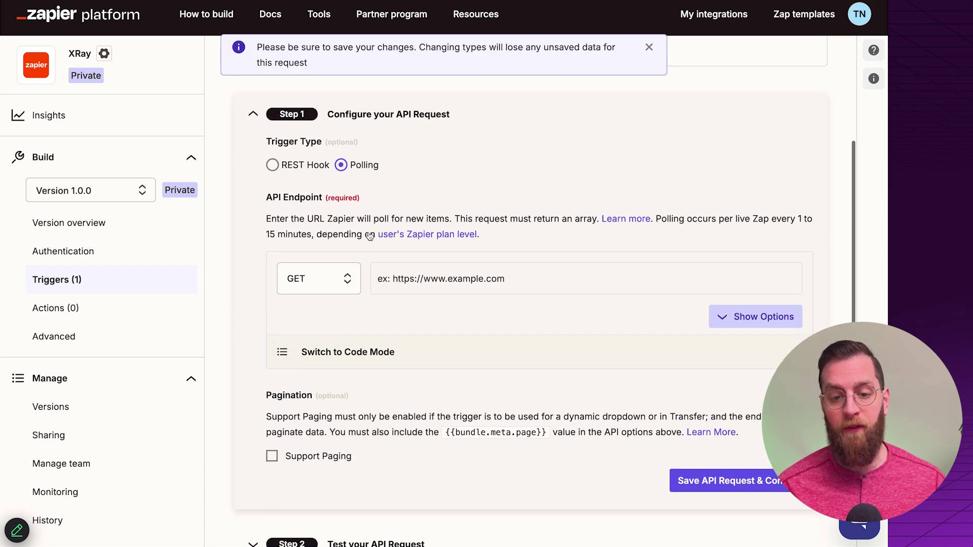
pyautogui.click(434, 268)
pyautogui.click(329, 276)
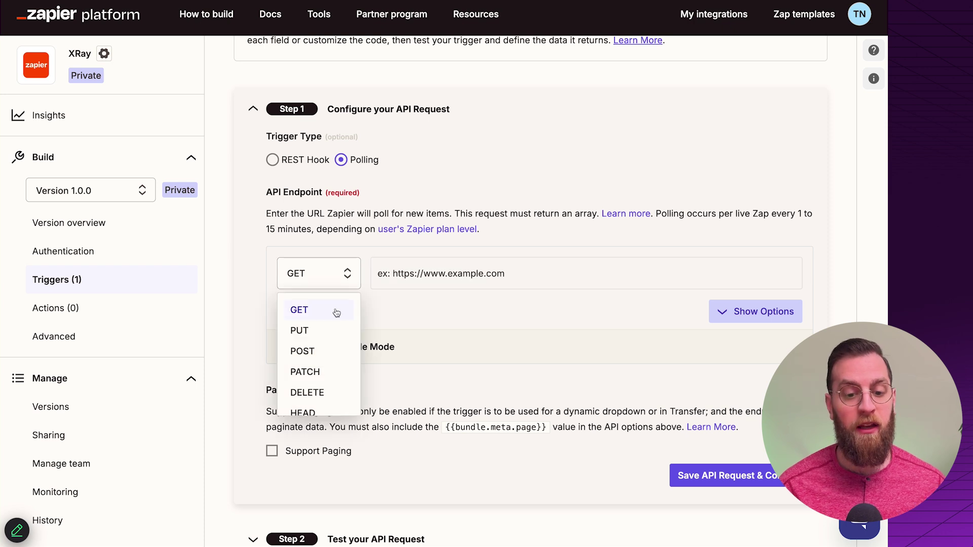
pyautogui.scroll(-1, 332, 341)
pyautogui.scroll(1, 304, 332)
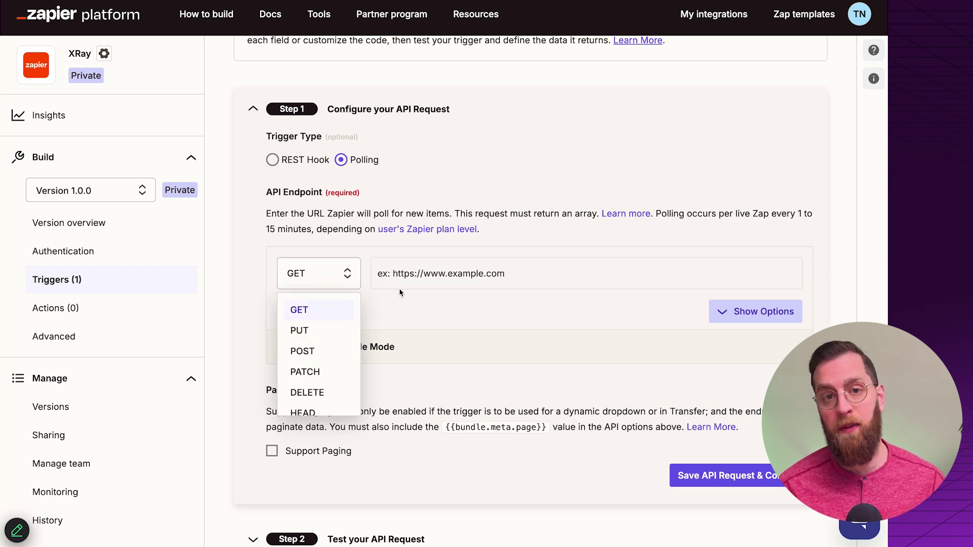
pyautogui.click(449, 313)
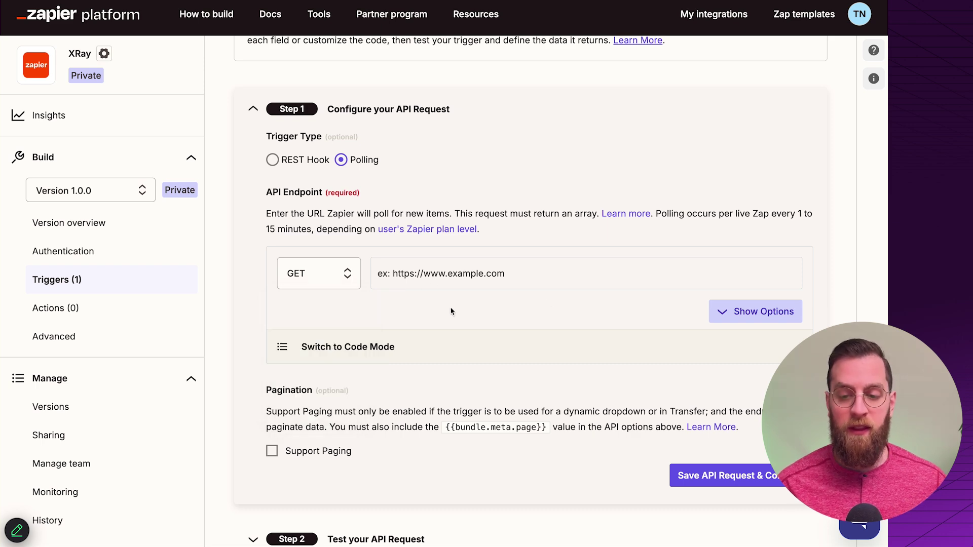
pyautogui.click(730, 310)
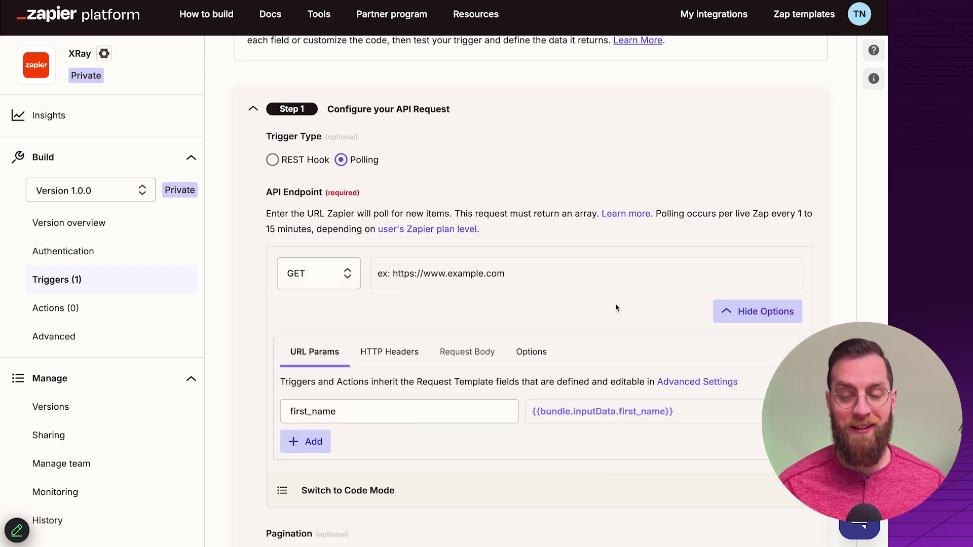
# - Expand Test your API Request and review its first_name test value and empty {} sample output
pyautogui.scroll(-3, 616, 308)
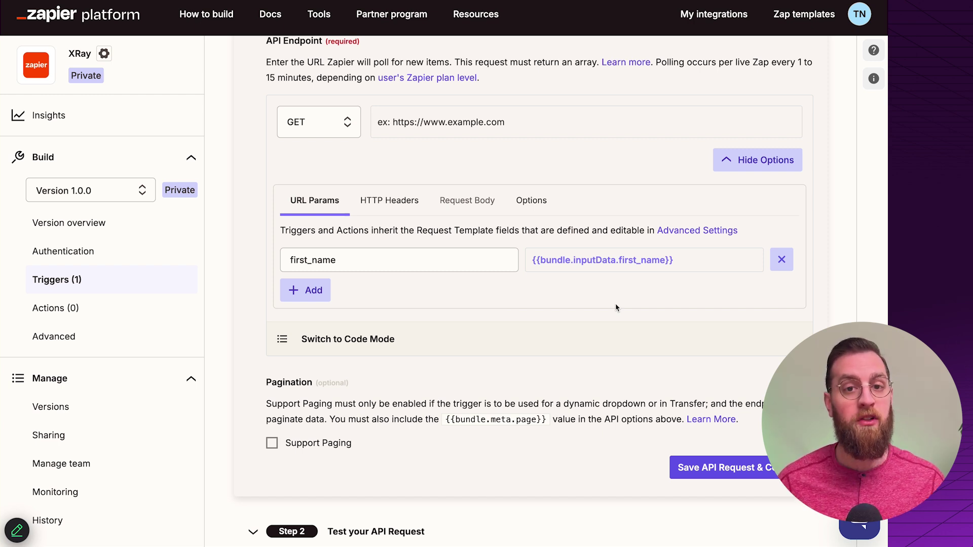
pyautogui.scroll(-2, 617, 308)
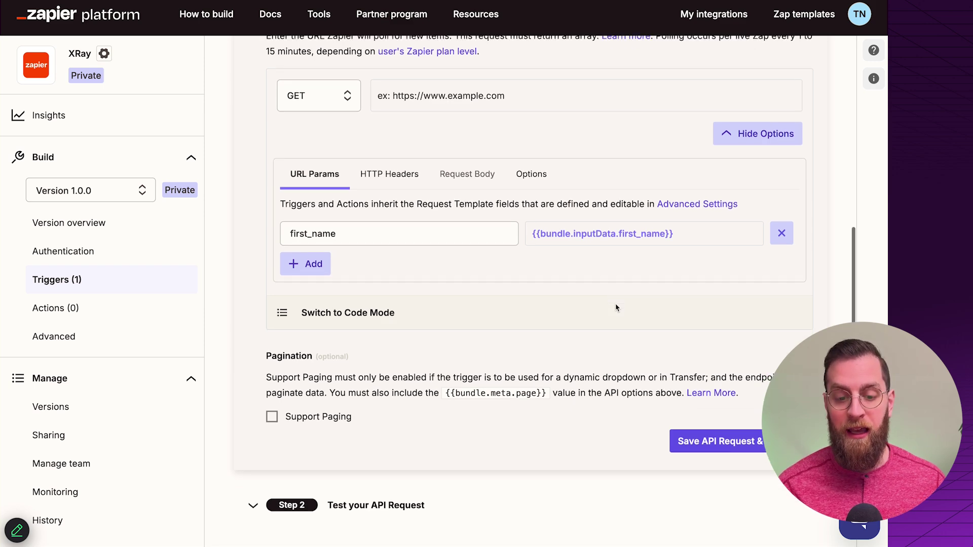
pyautogui.click(368, 461)
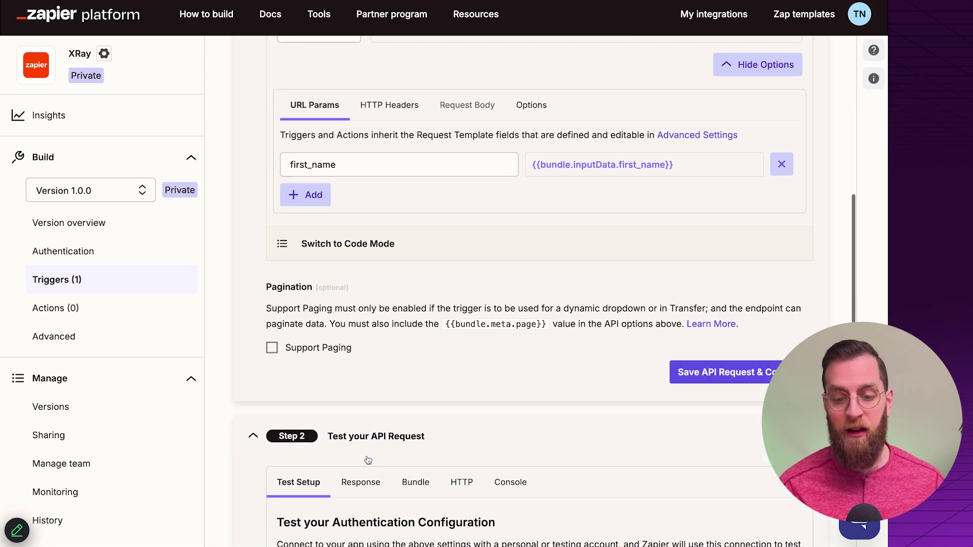
pyautogui.scroll(-4, 367, 458)
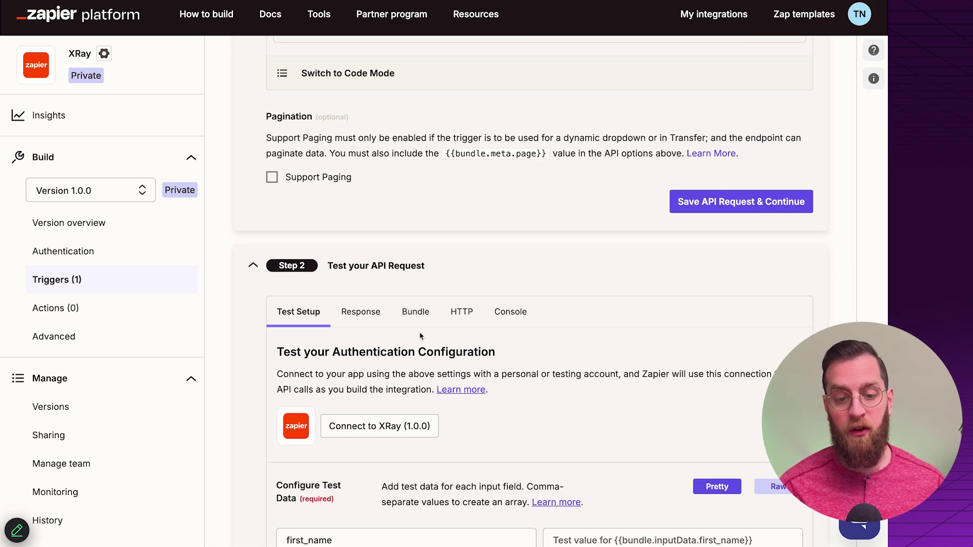
pyautogui.scroll(-3, 394, 361)
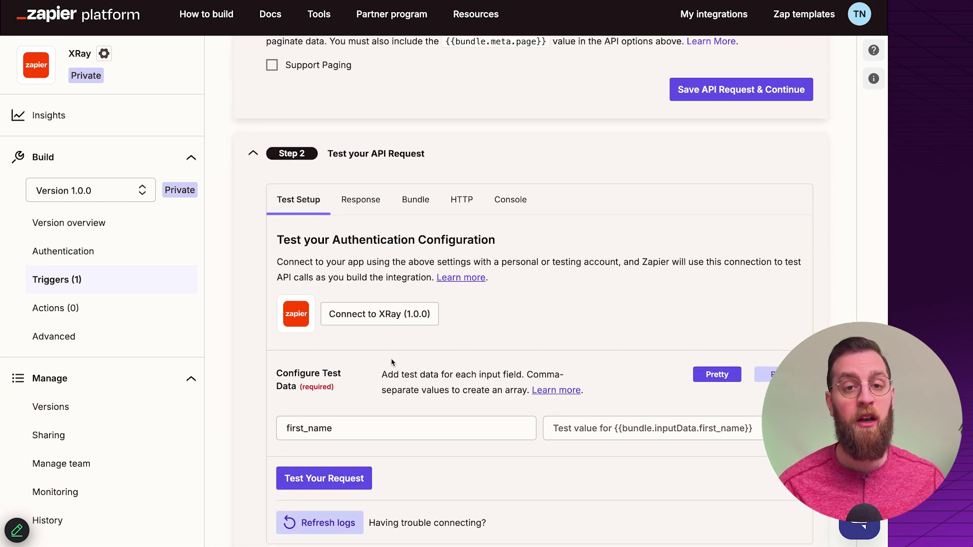
pyautogui.scroll(-3, 392, 362)
pyautogui.scroll(-10, 353, 445)
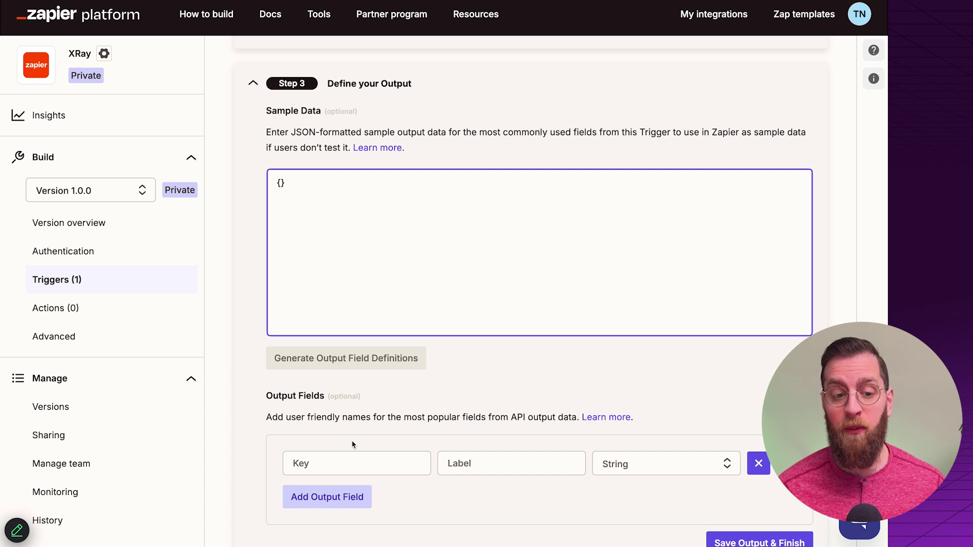
pyautogui.scroll(20, 361, 255)
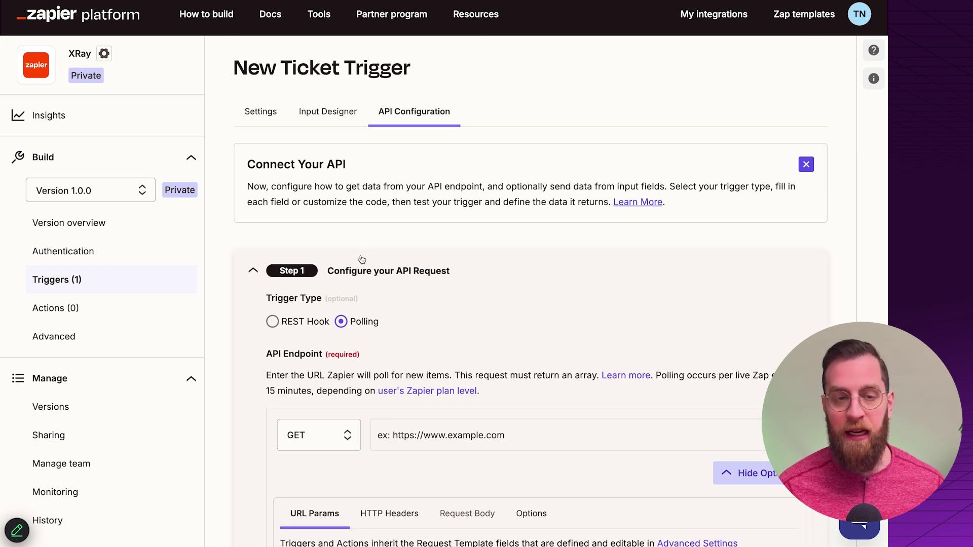
# - Leave the unsaved trigger for Actions, start a new action, then view Advanced environment variables
pyautogui.click(104, 304)
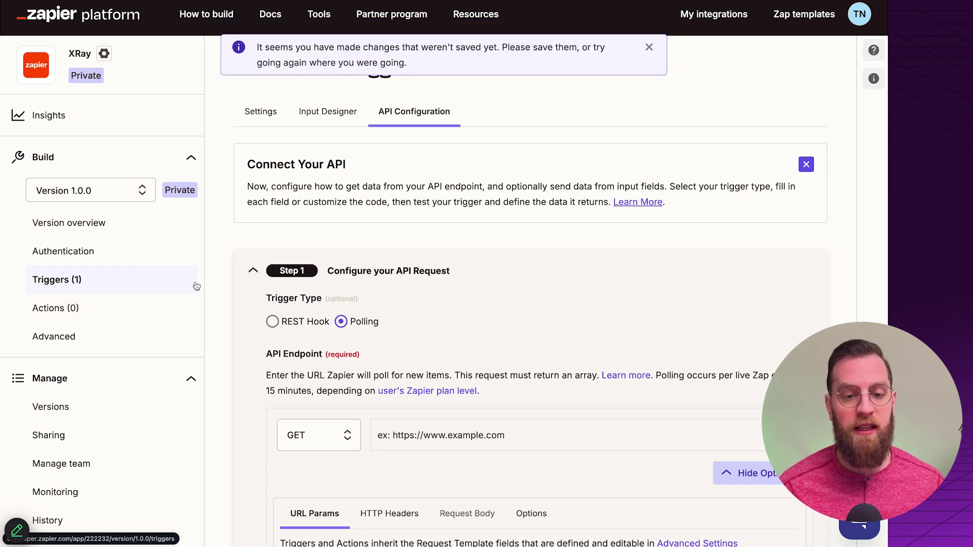
pyautogui.click(127, 306)
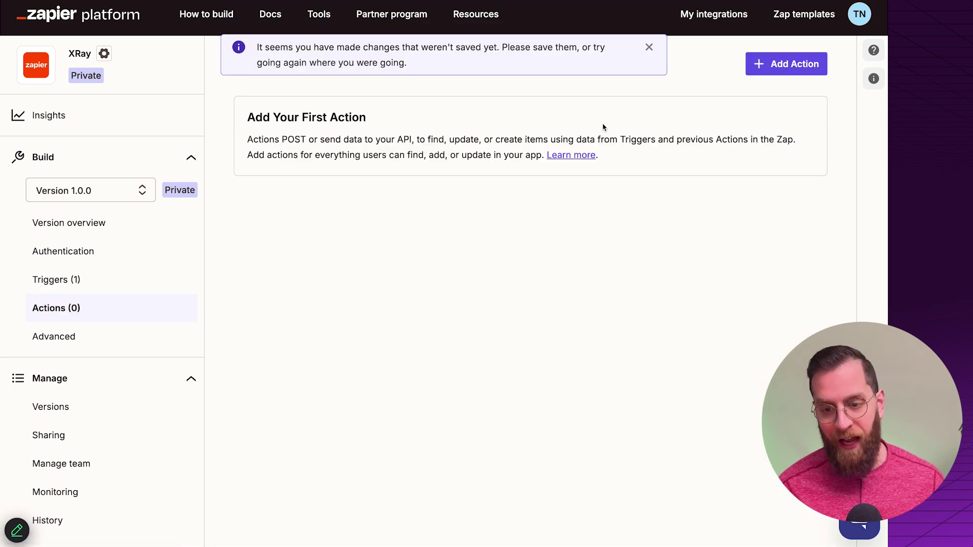
pyautogui.click(785, 74)
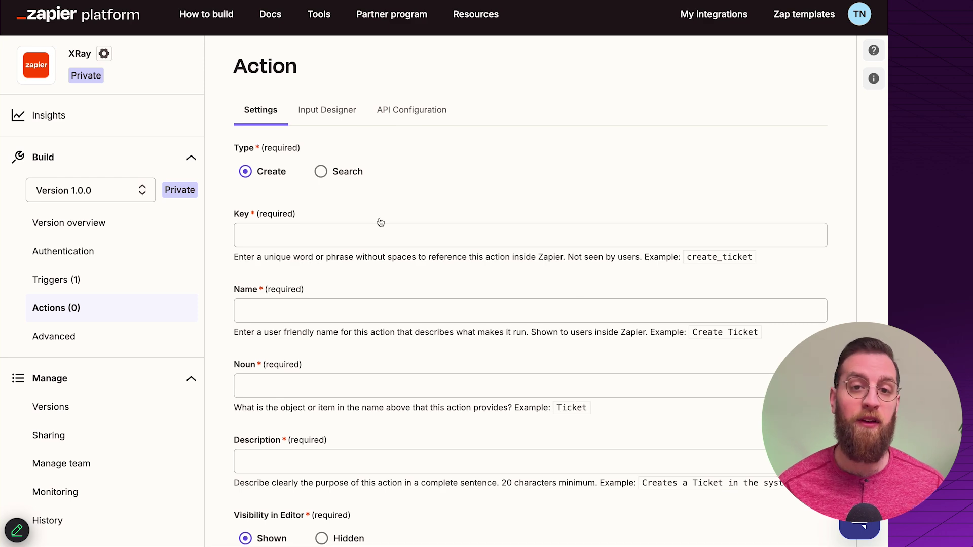
pyautogui.scroll(-2, 381, 222)
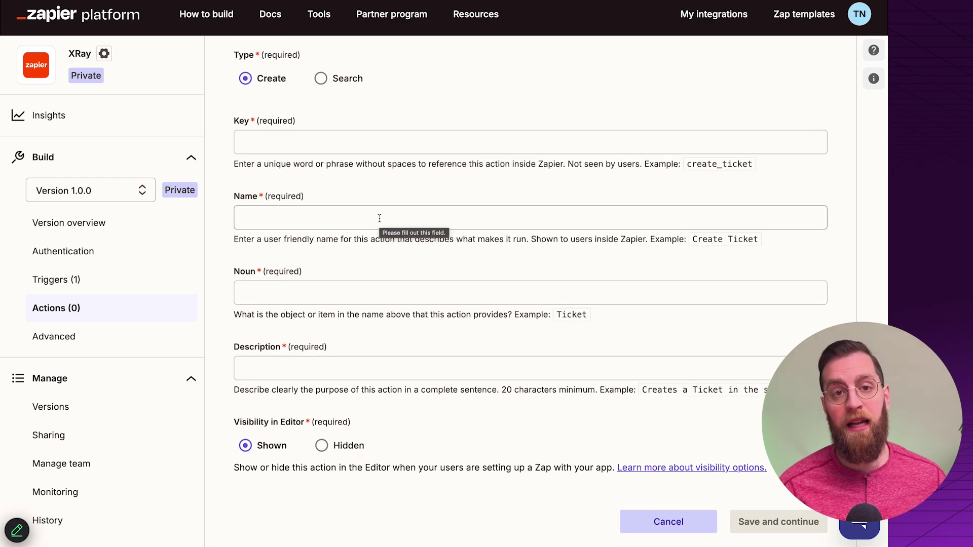
pyautogui.click(89, 338)
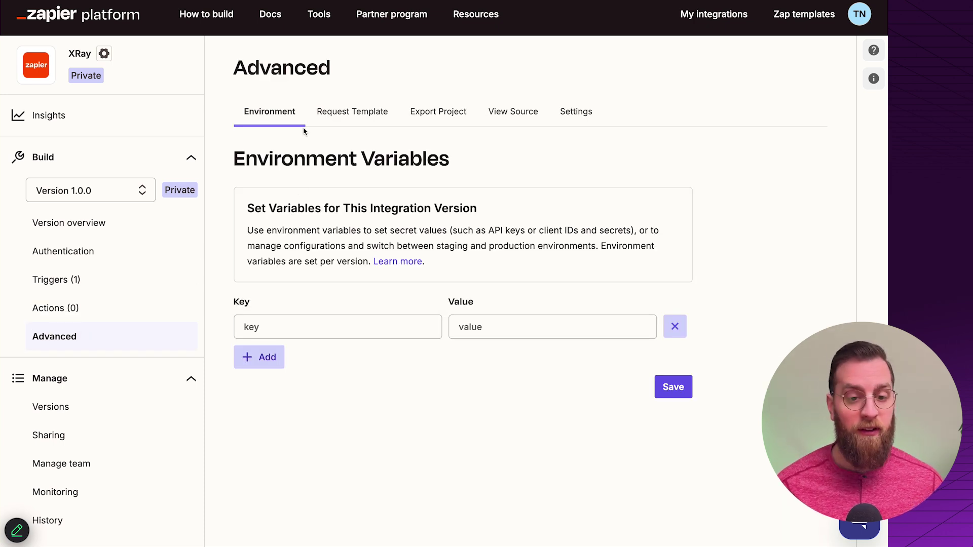
# - Browse Request Template, Export Project, View Source and Settings, then view private version 1.0.0
pyautogui.click(339, 110)
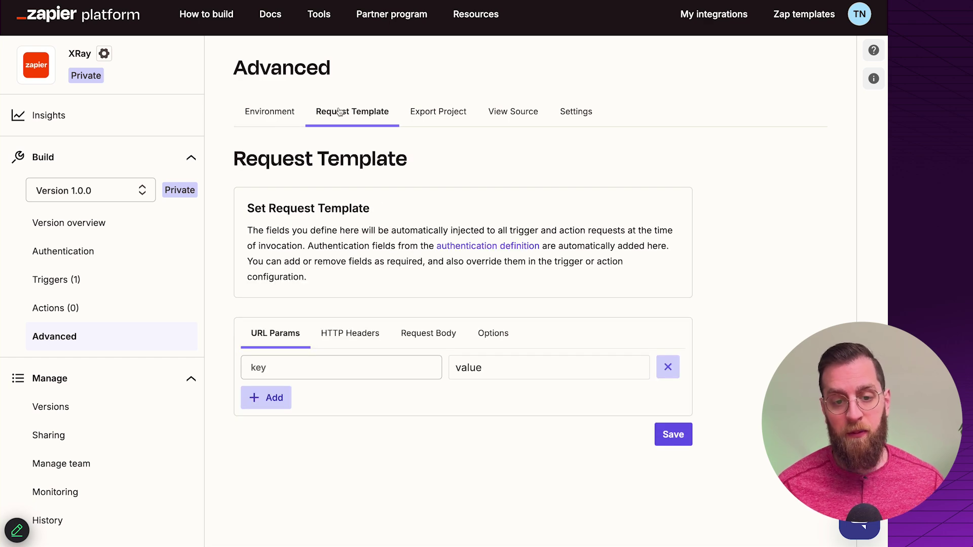
pyautogui.click(419, 117)
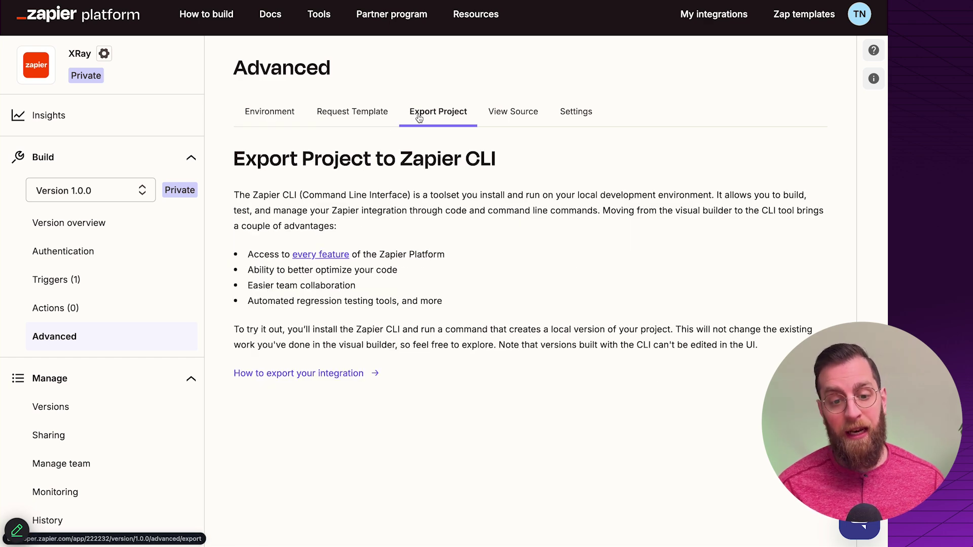
pyautogui.click(534, 112)
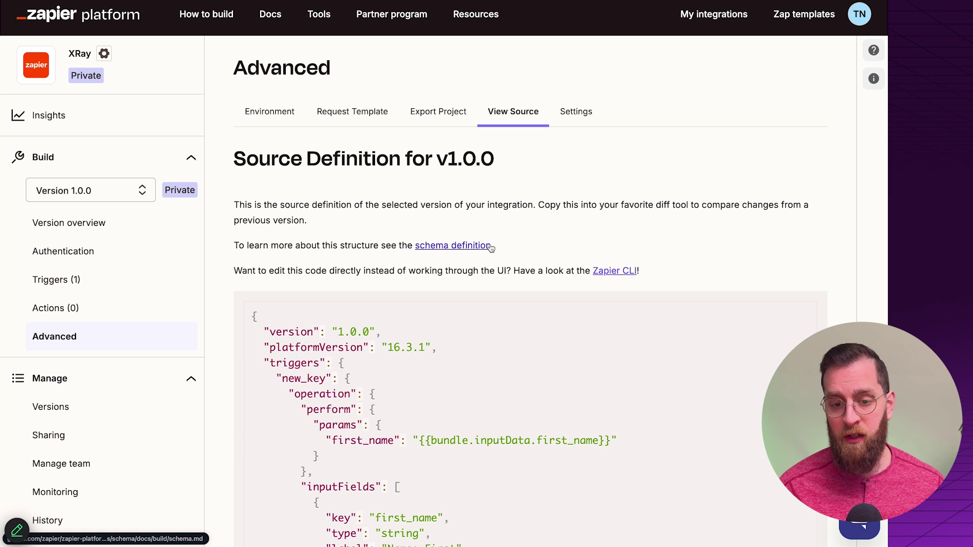
pyautogui.click(574, 114)
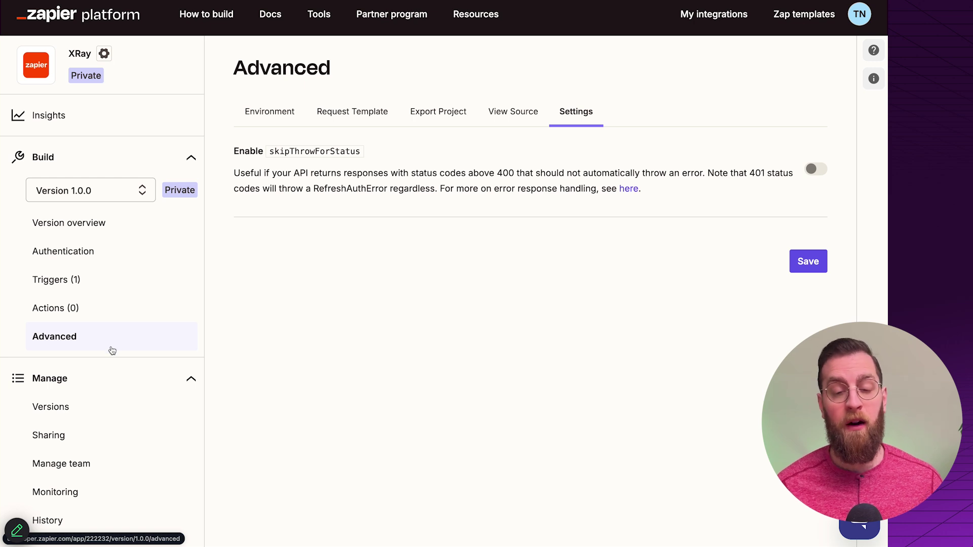
pyautogui.click(93, 402)
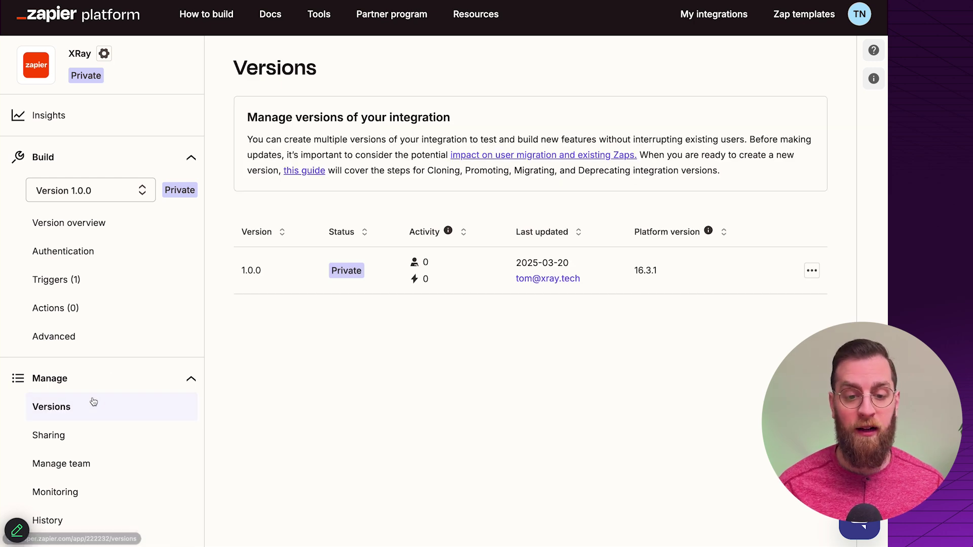
# - Review XRay's Sharing options, then view its team list with the single Admin member
pyautogui.click(86, 433)
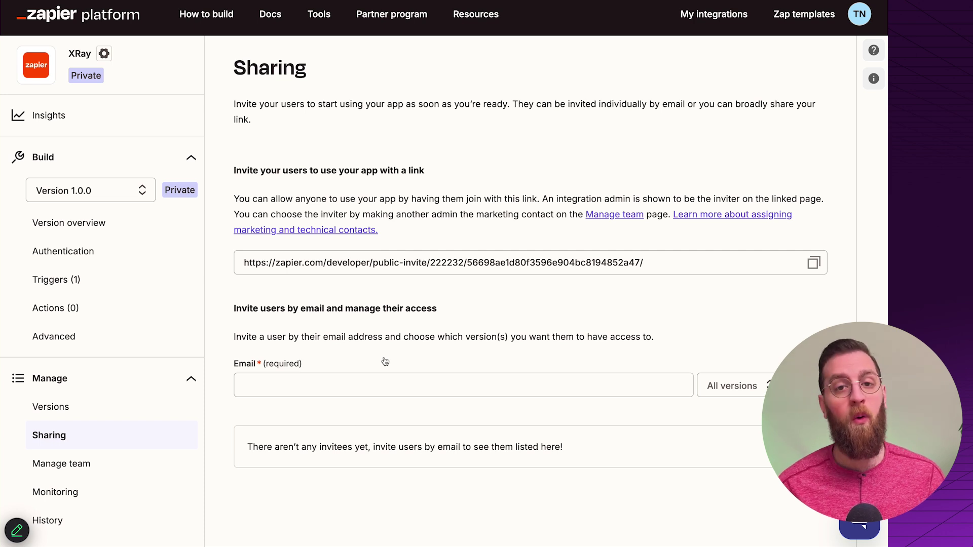
pyautogui.click(102, 474)
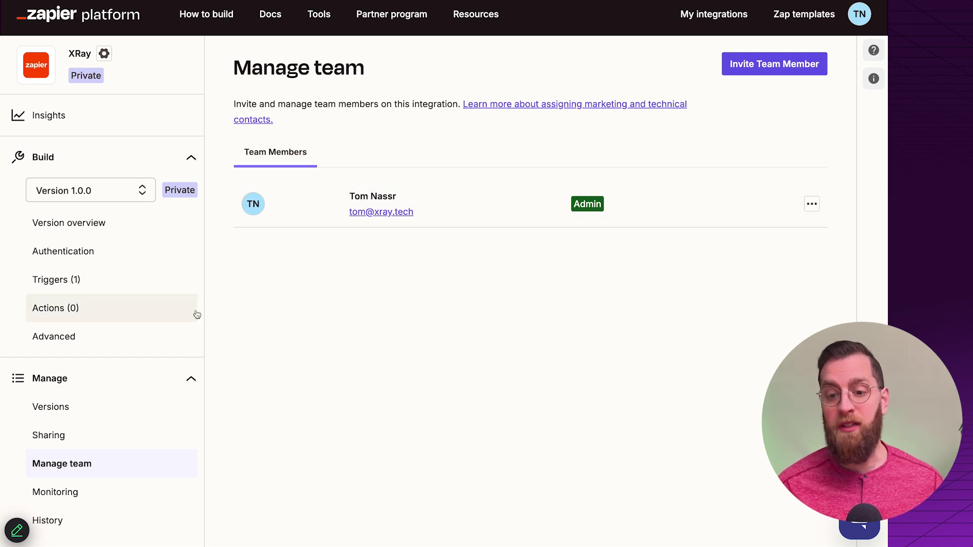
# - Cancel a team-member invite and view last hour's Monitoring chart showing zero requests
pyautogui.click(786, 61)
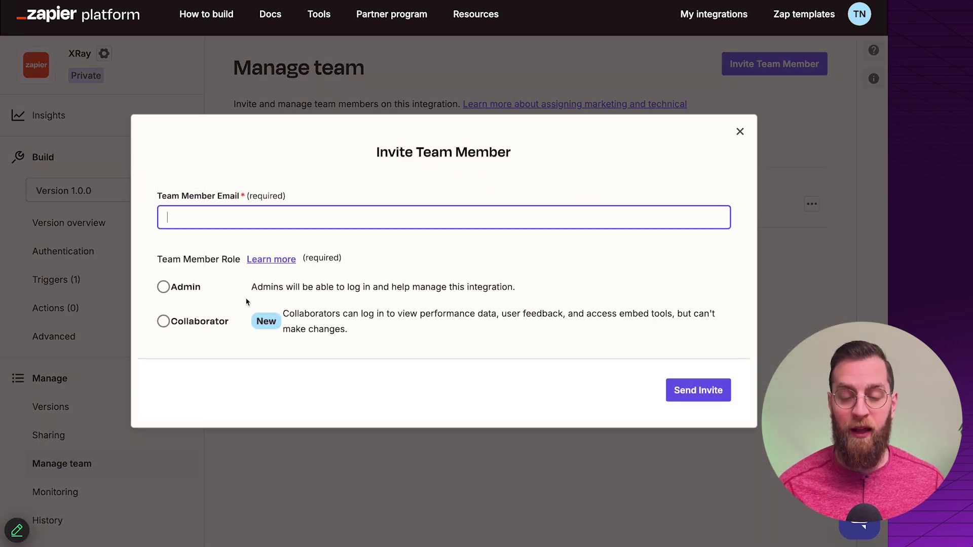
pyautogui.click(740, 132)
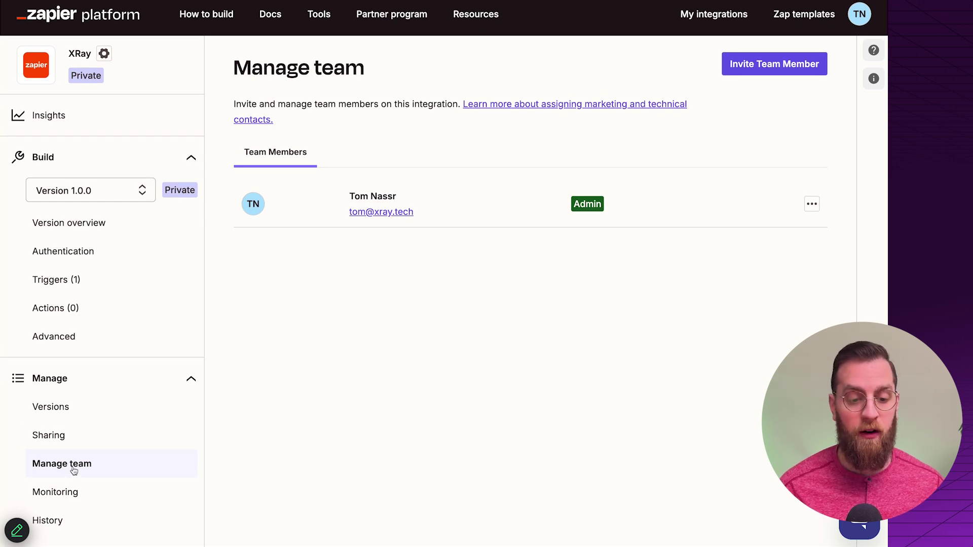
pyautogui.click(71, 495)
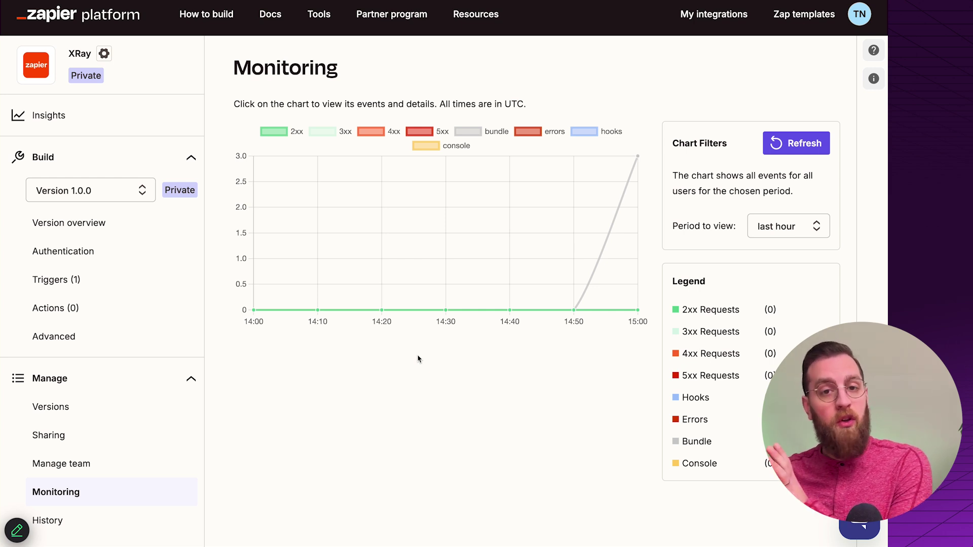
# - View XRay's History audit log: app creation, version 1.0.0 added and two changes
pyautogui.click(127, 527)
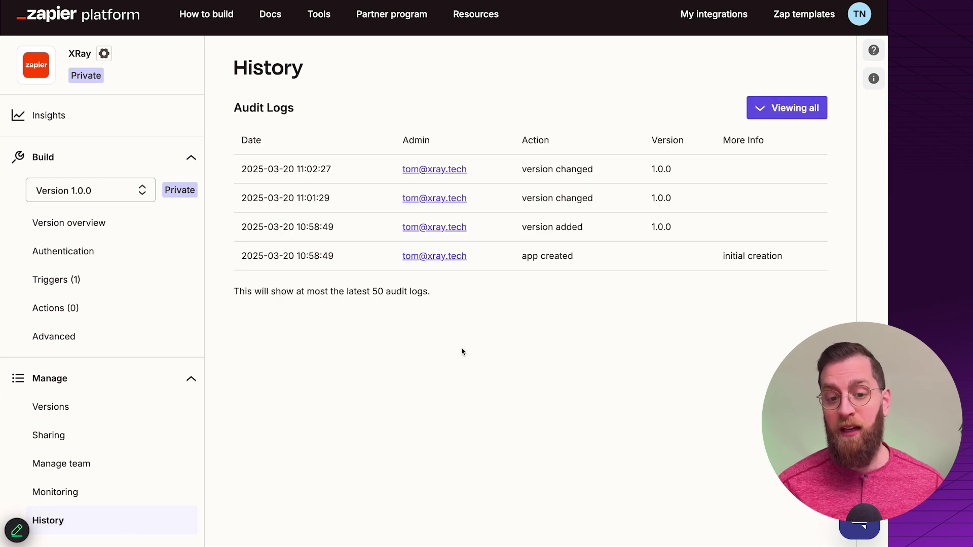